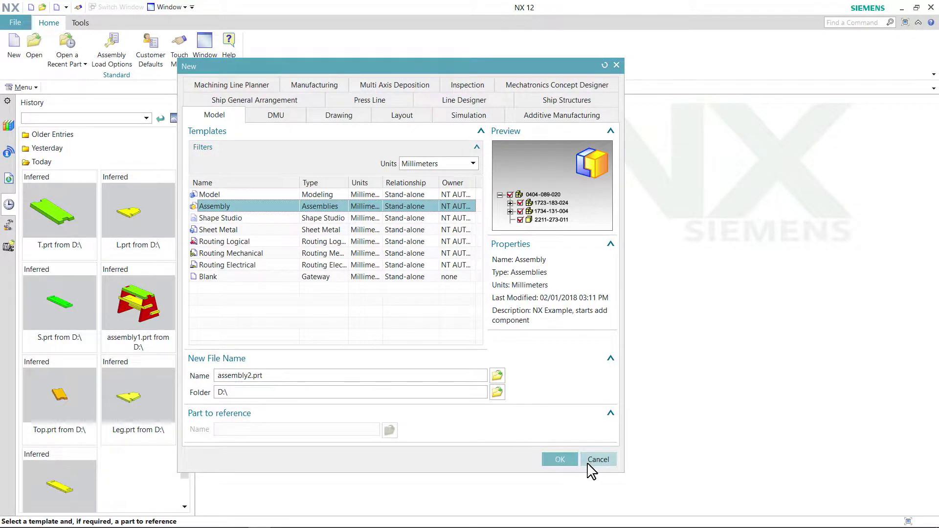
Create the millimetre assembly assembly2.prt in D:\ and load the Top part as the component to add
click(560, 460)
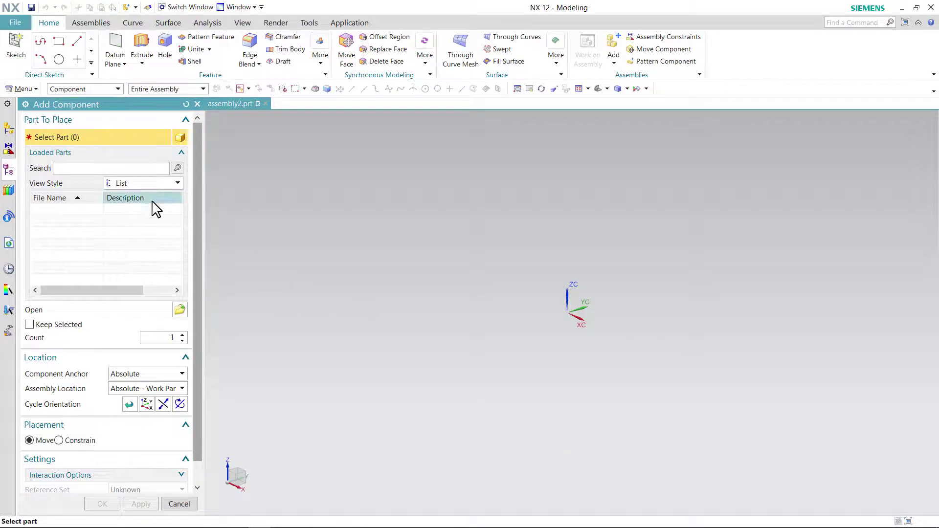
click(181, 153)
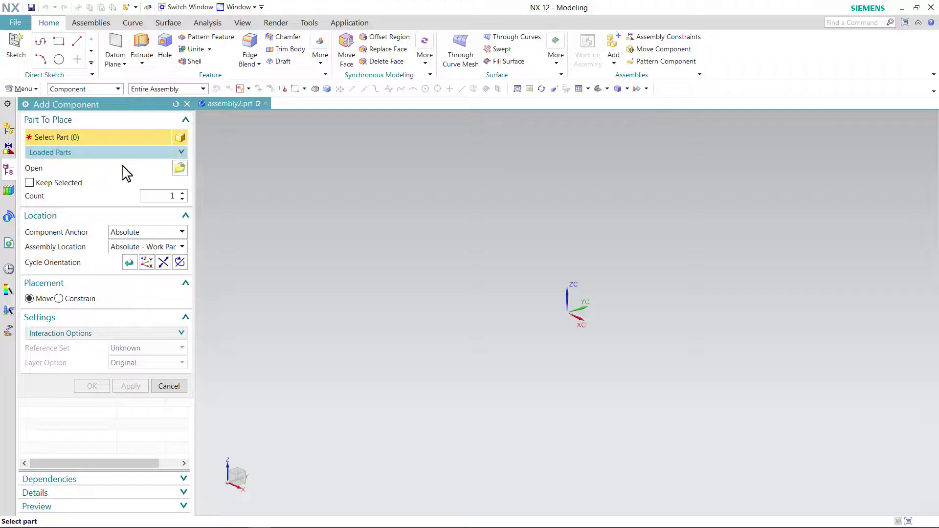
click(179, 168)
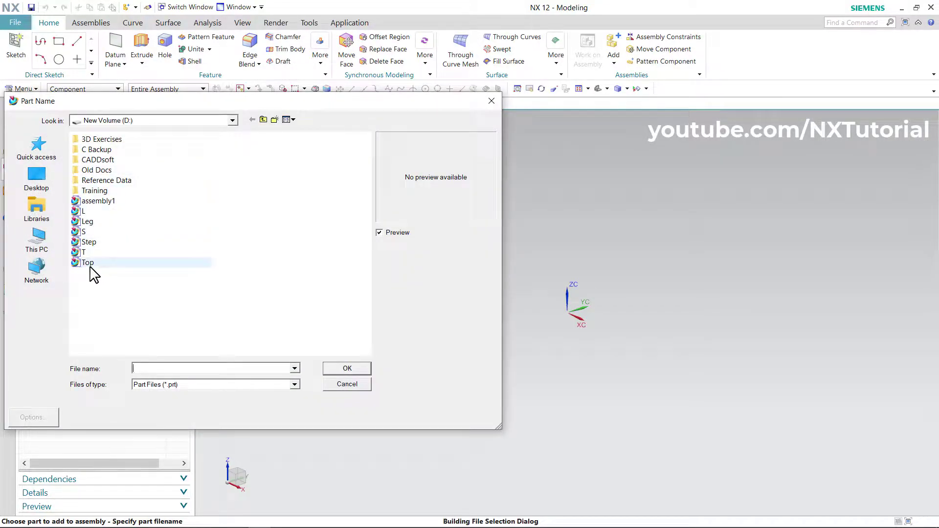
click(86, 266)
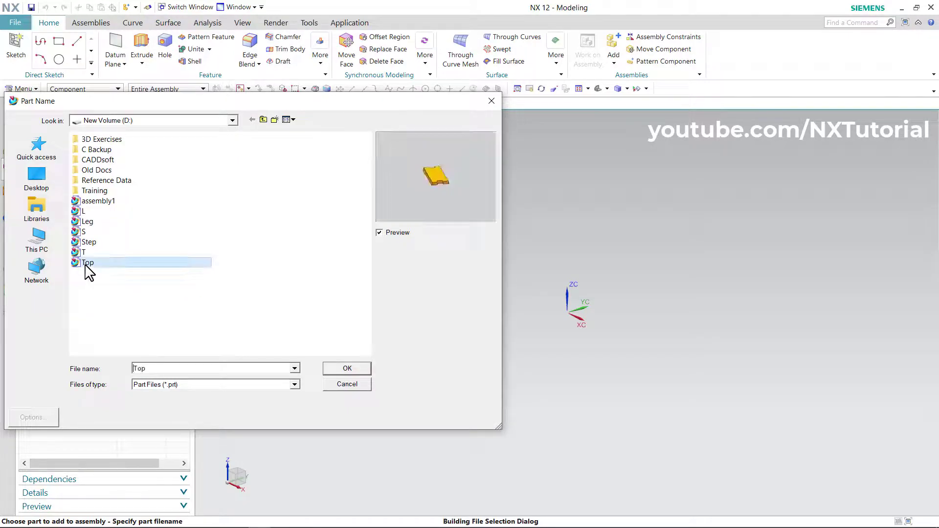
click(347, 369)
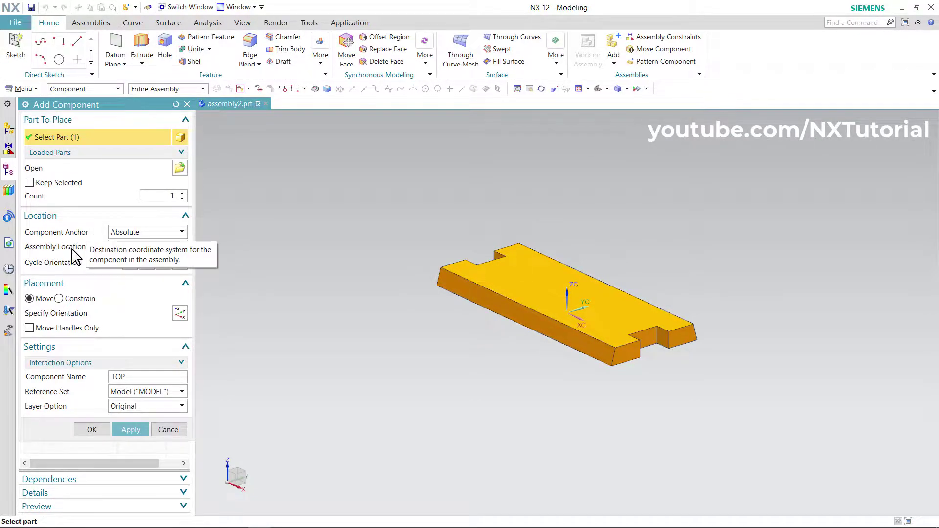
Place the Top component at the Absolute - Work Part location and lock it with a Fix constraint
click(171, 250)
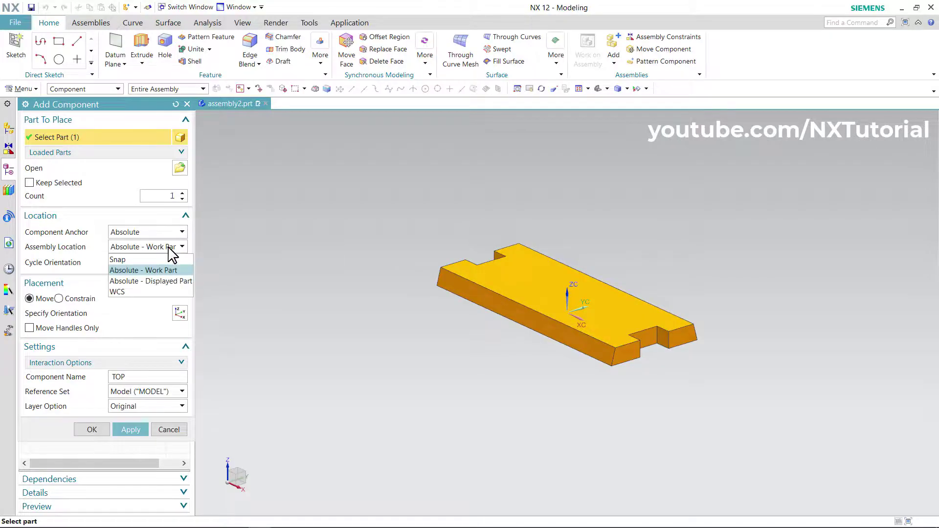
click(171, 249)
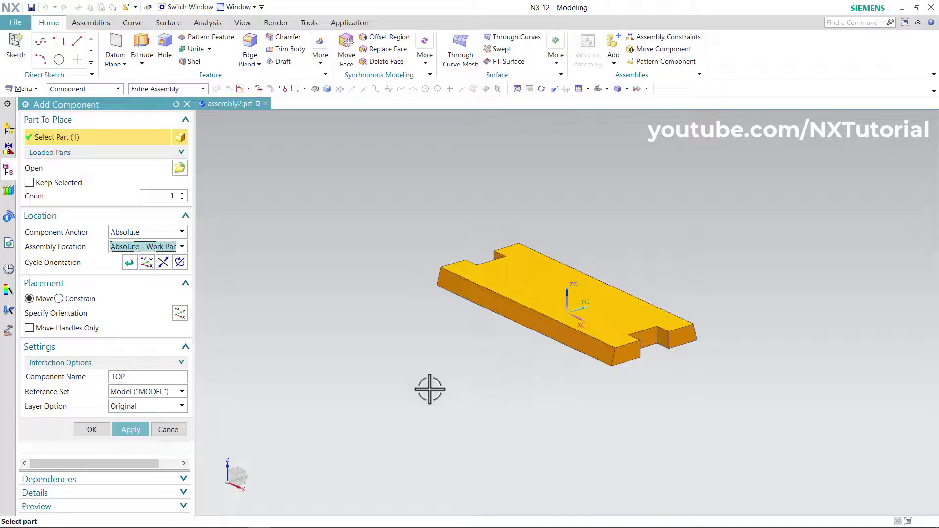
click(95, 429)
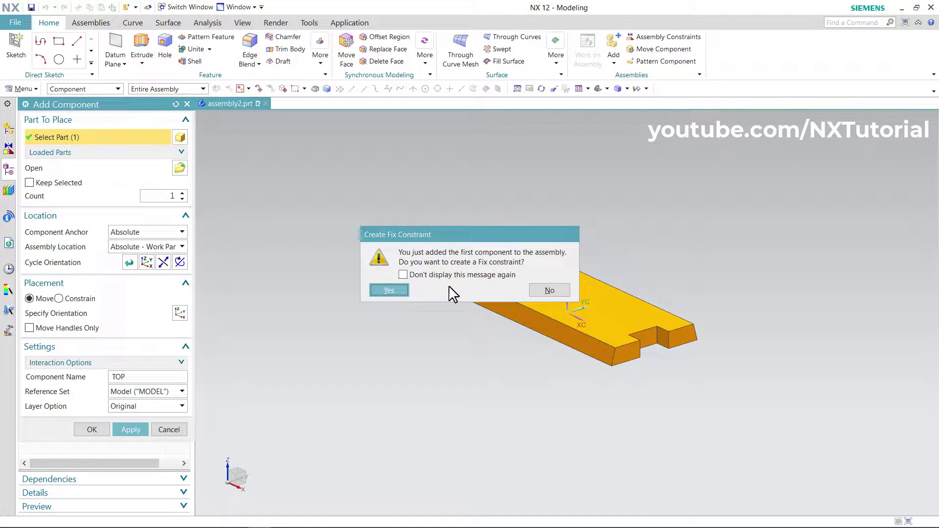
click(389, 290)
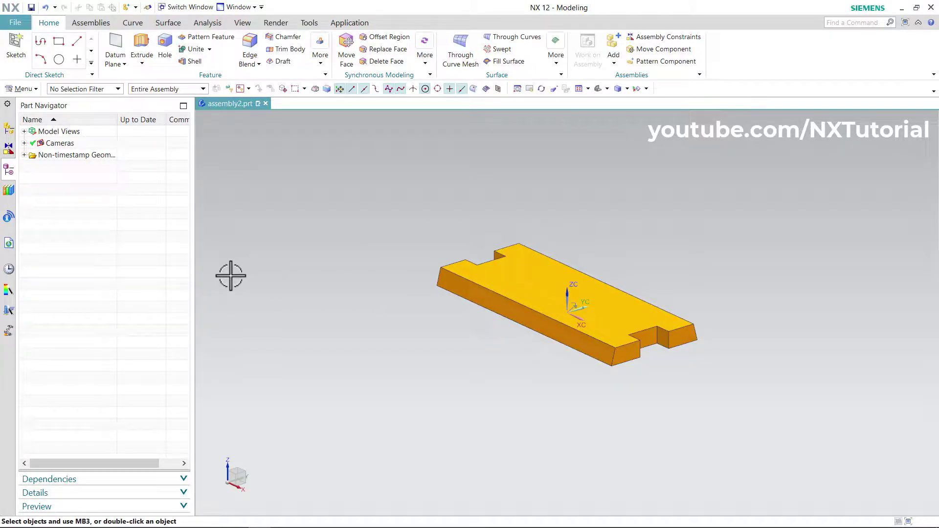
Inspect the Fix constraint on the Top component among the assembly's constraints, then clear the selection
click(9, 147)
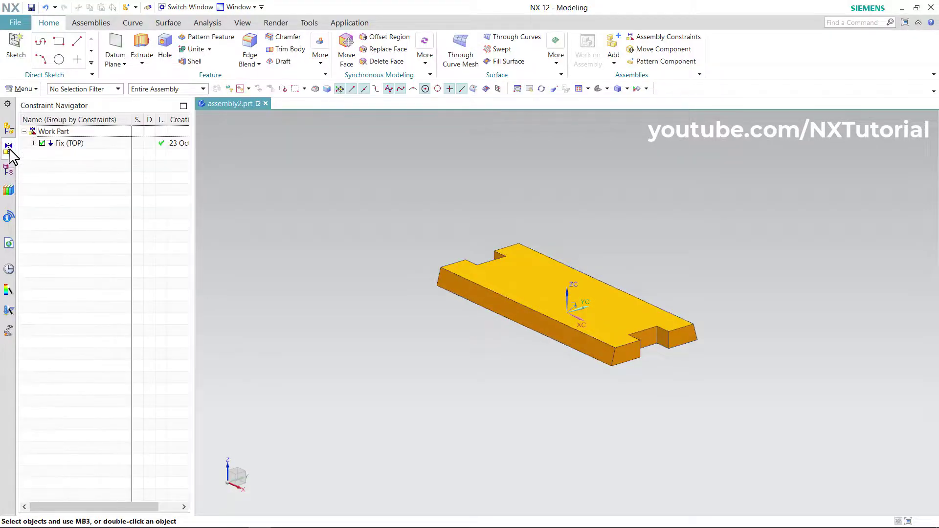
click(66, 144)
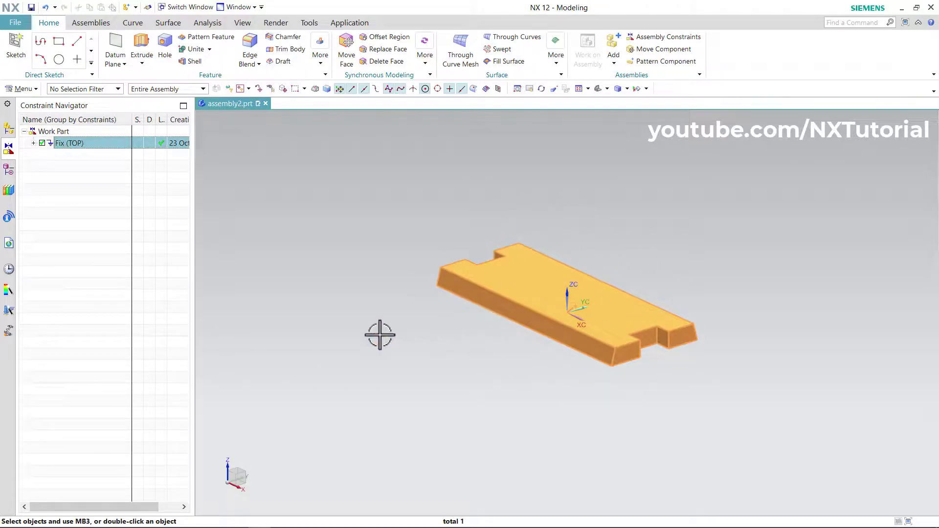
key(Escape)
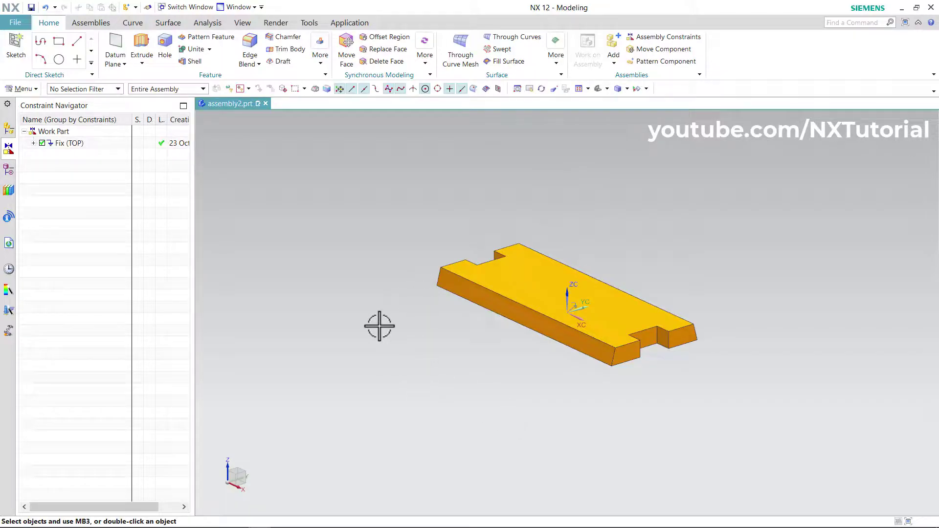
Load the Leg part from drive D as the second component to add to the assembly
click(613, 49)
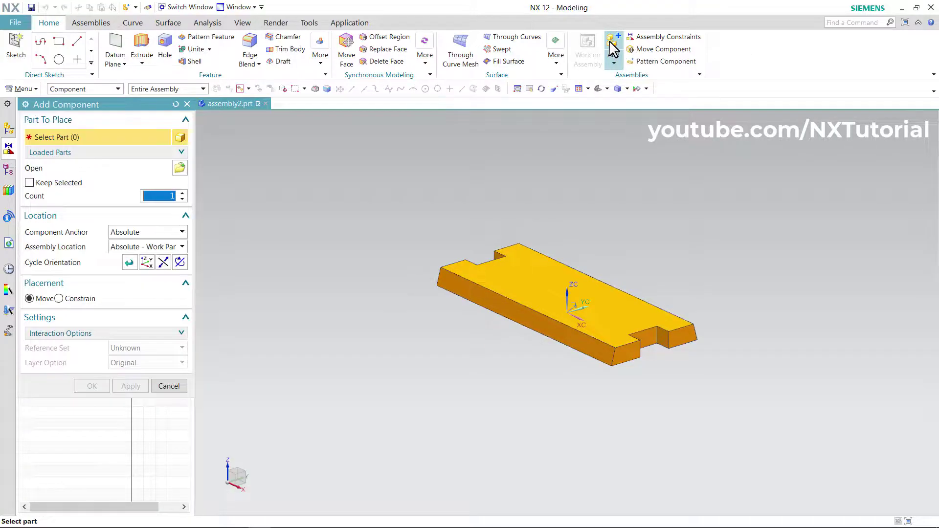
click(179, 171)
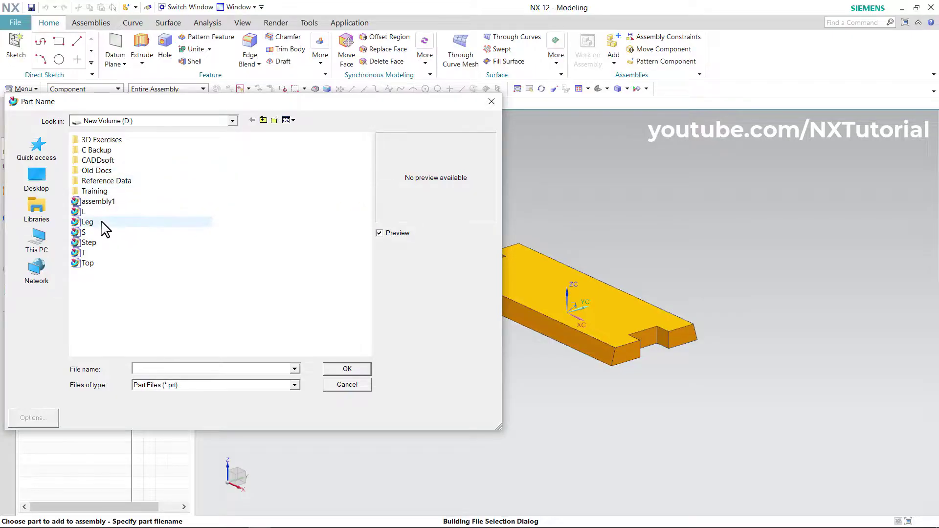
click(91, 223)
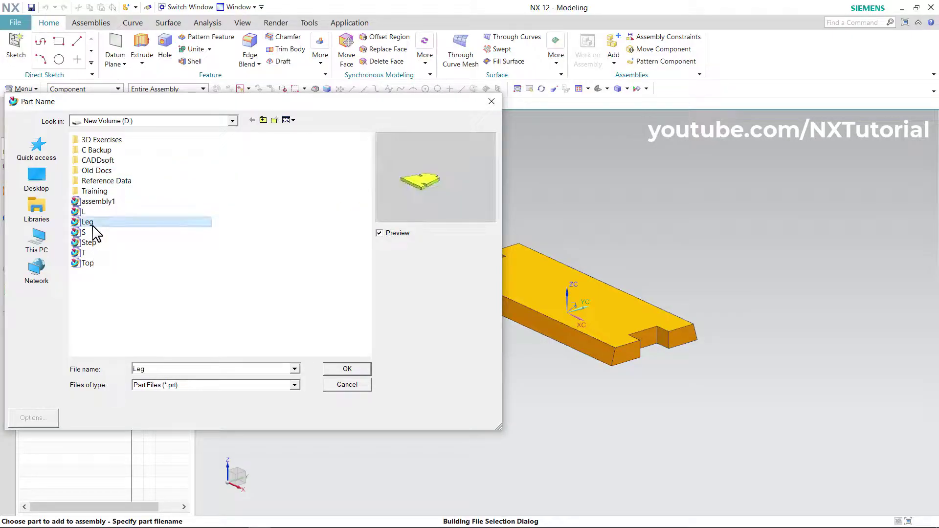
click(355, 370)
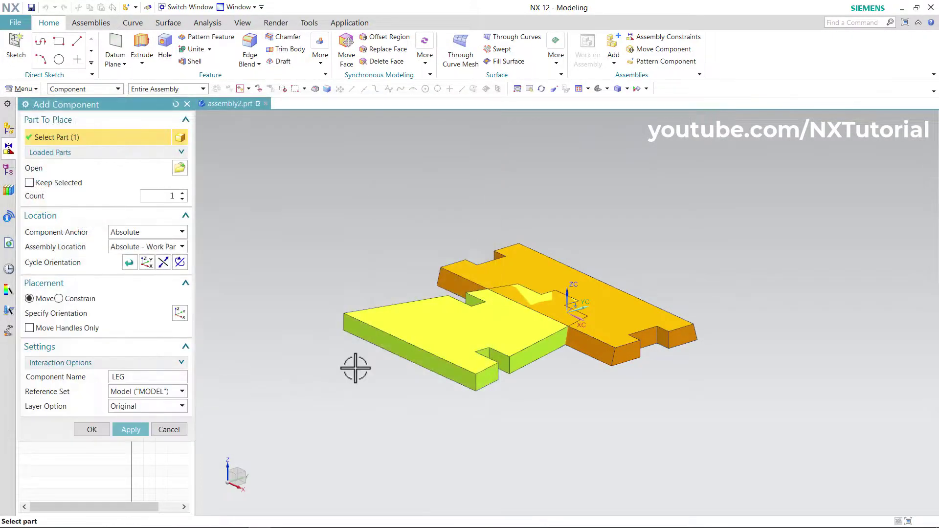
shift+middle_drag(515, 424, 681, 390)
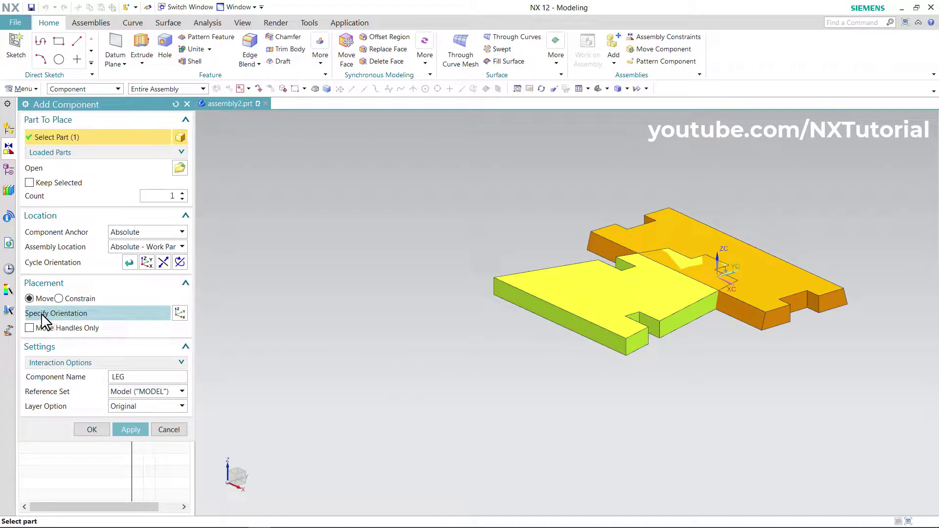
Move the Leg along the YC axis to about Y -192, and check the assembly drawing in Adobe Reader for its orientation
click(82, 314)
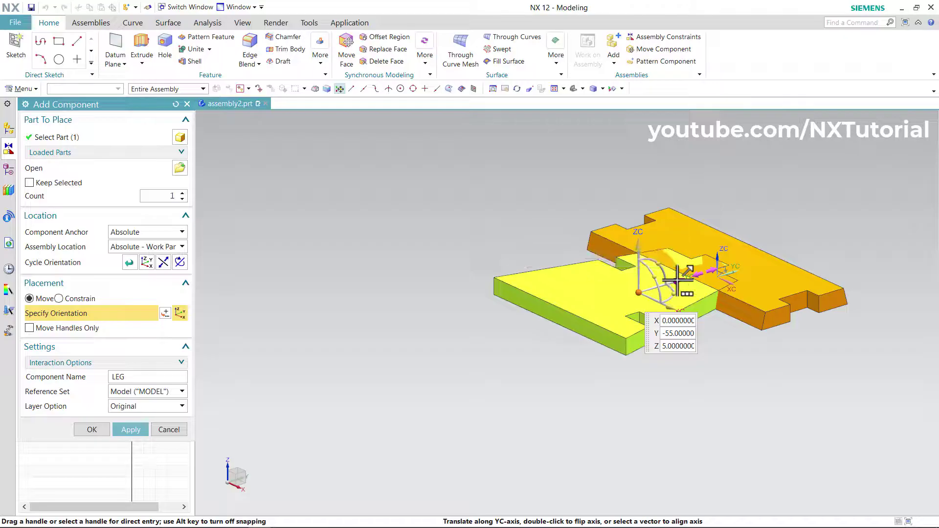
drag(675, 282, 467, 351)
key(alt+Tab)
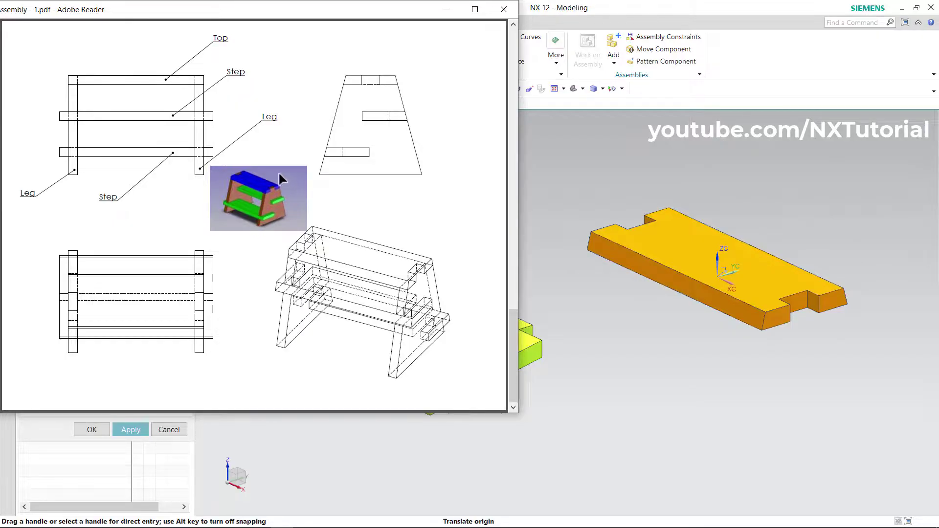
click(766, 63)
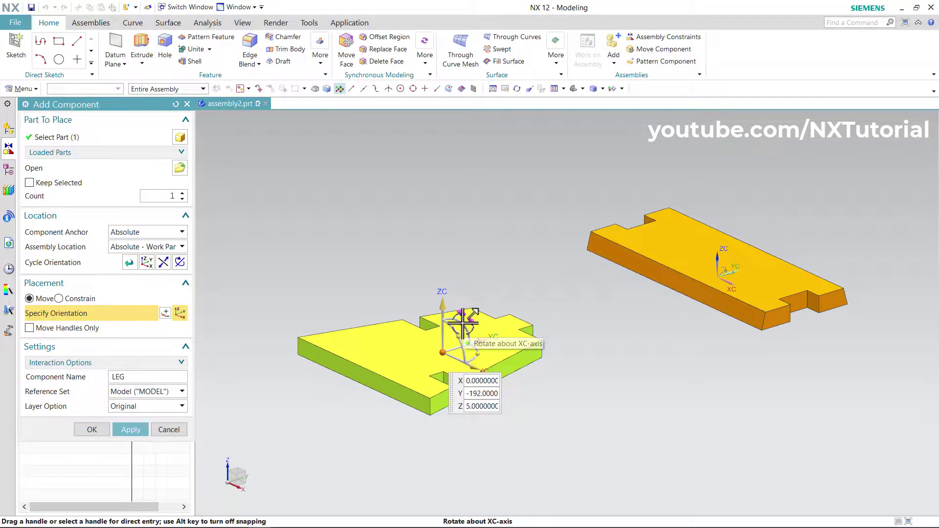
Rotate the Leg upright about its XC axis and 90° about its YC axis, and place it in the assembly
drag(463, 320, 322, 236)
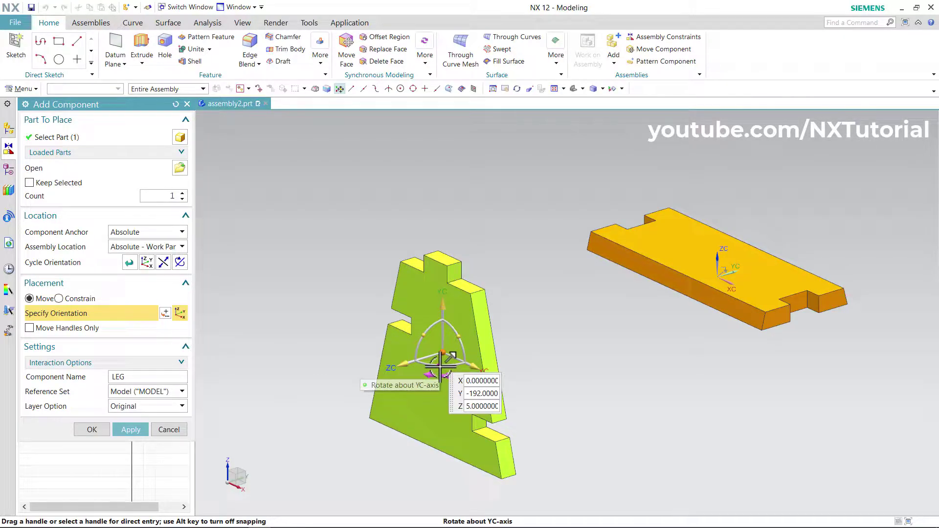
drag(443, 363, 471, 361)
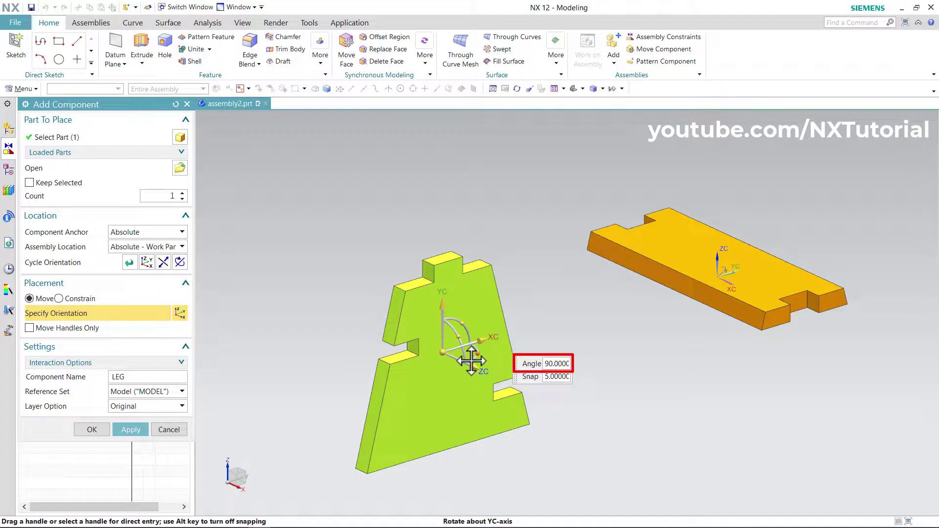
drag(471, 360, 471, 360)
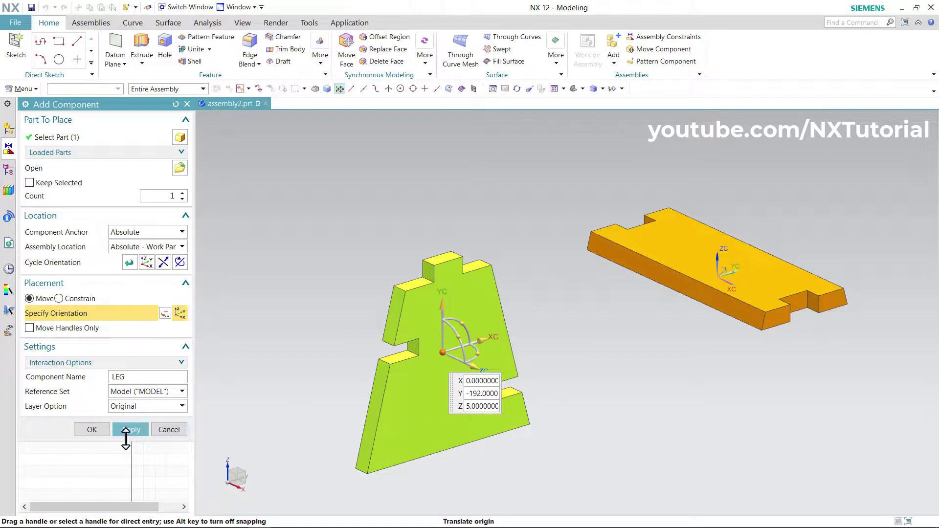
click(92, 429)
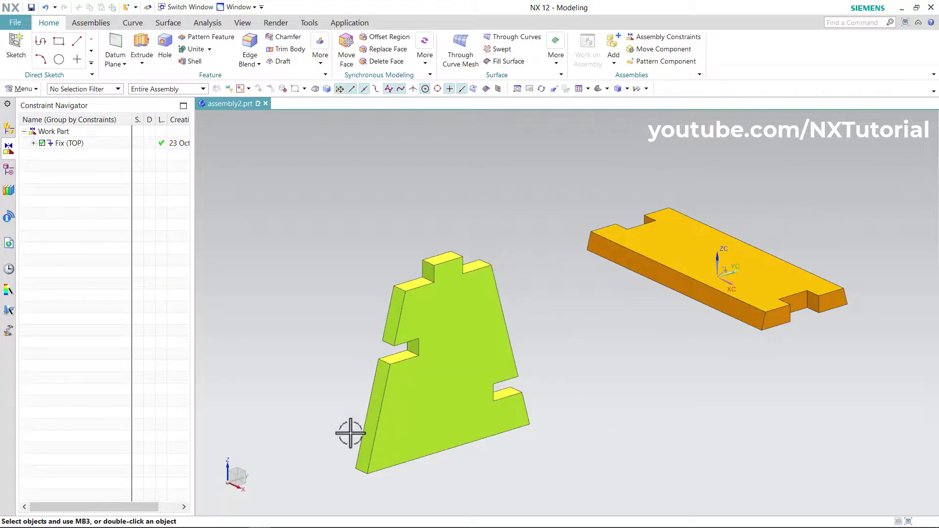
Add a Prefer Touch constraint between the Leg's large flat face and the inner face of the Top's end notch
click(654, 39)
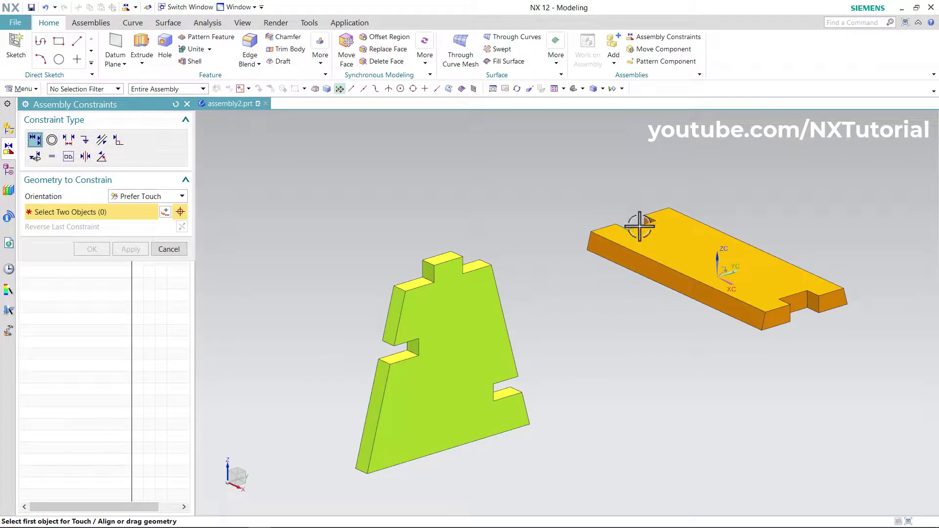
click(450, 294)
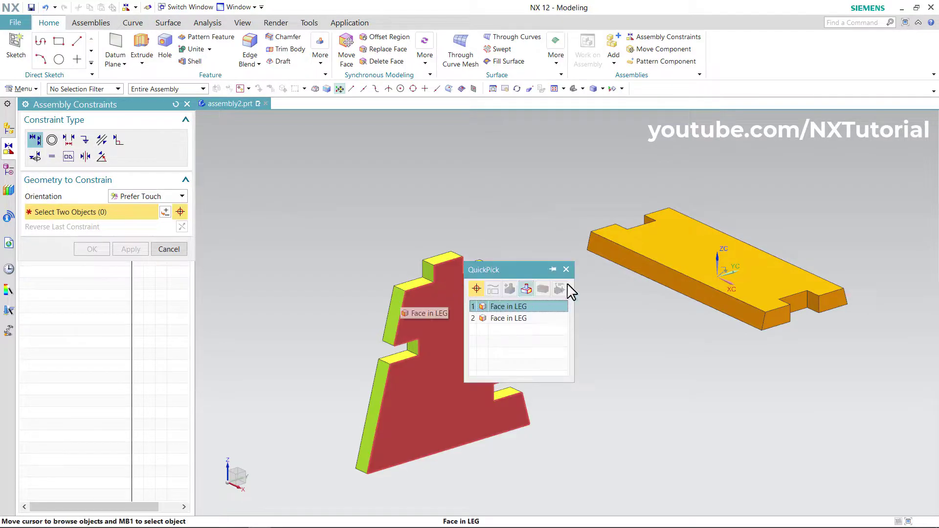
click(502, 308)
middle_drag(543, 279, 602, 306)
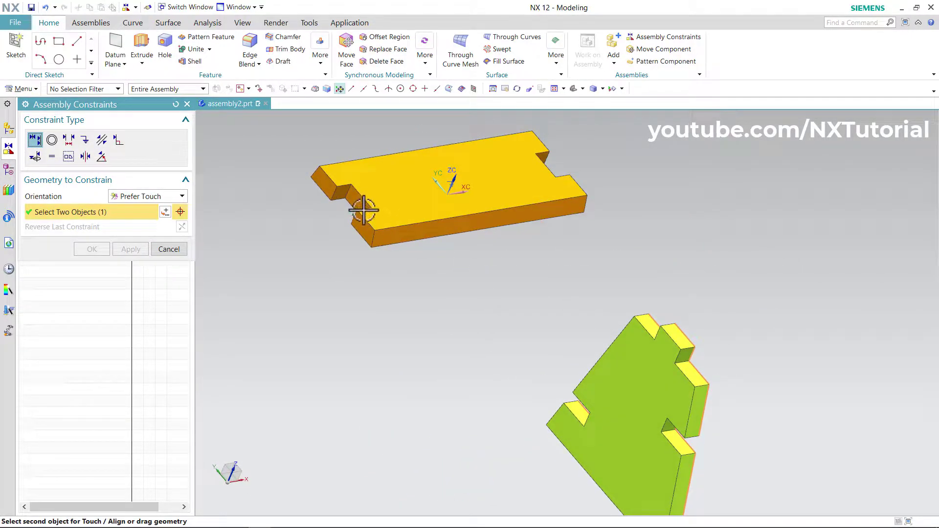
click(353, 197)
middle_drag(492, 358, 423, 313)
middle_drag(557, 294, 519, 307)
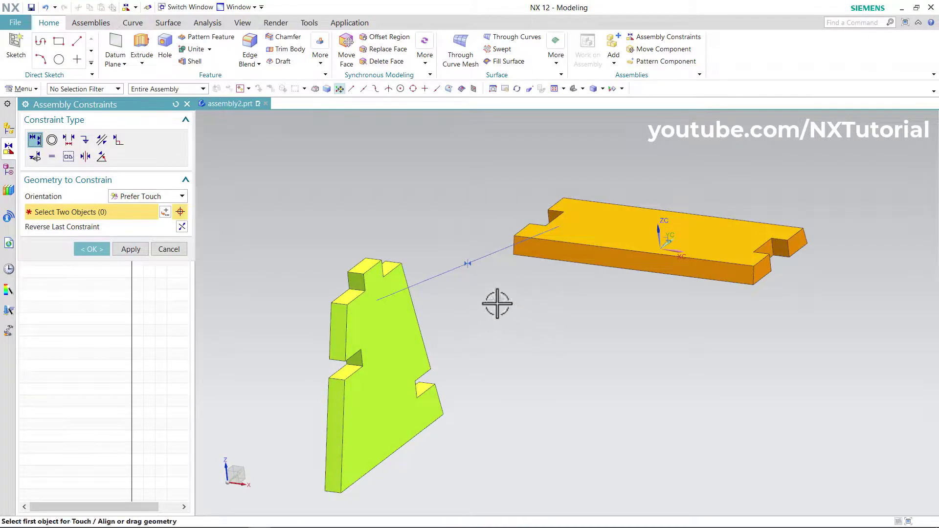
Add a Prefer Touch constraint between the Leg's upper shoulder face and the underside of the Top
middle_drag(612, 320, 621, 379)
middle_drag(474, 264, 479, 306)
click(347, 323)
middle_drag(509, 342, 576, 433)
click(570, 418)
middle_drag(509, 278, 519, 321)
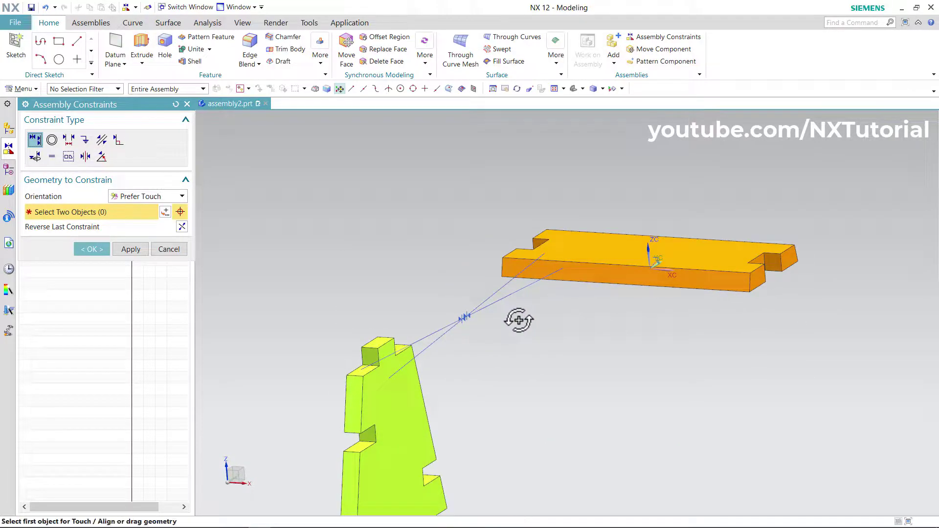
scroll(513, 336, down, 1)
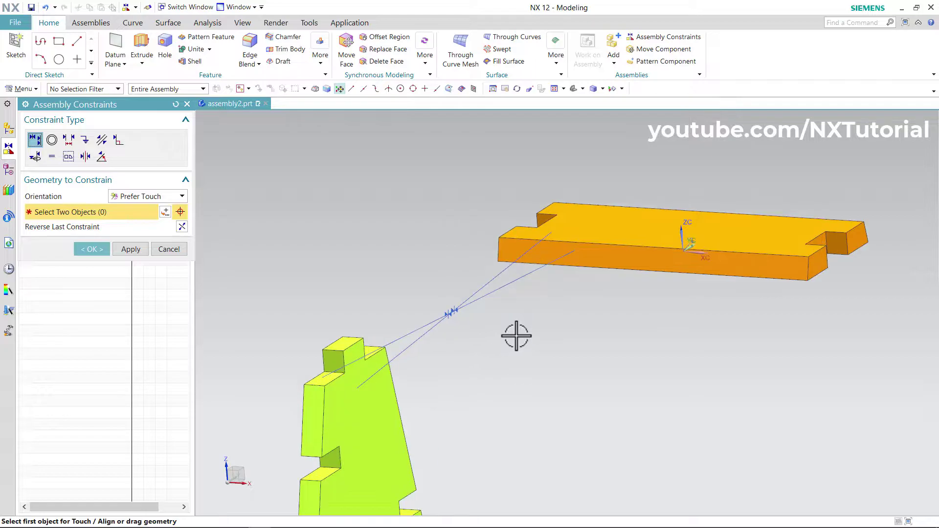
scroll(520, 310, down, 1)
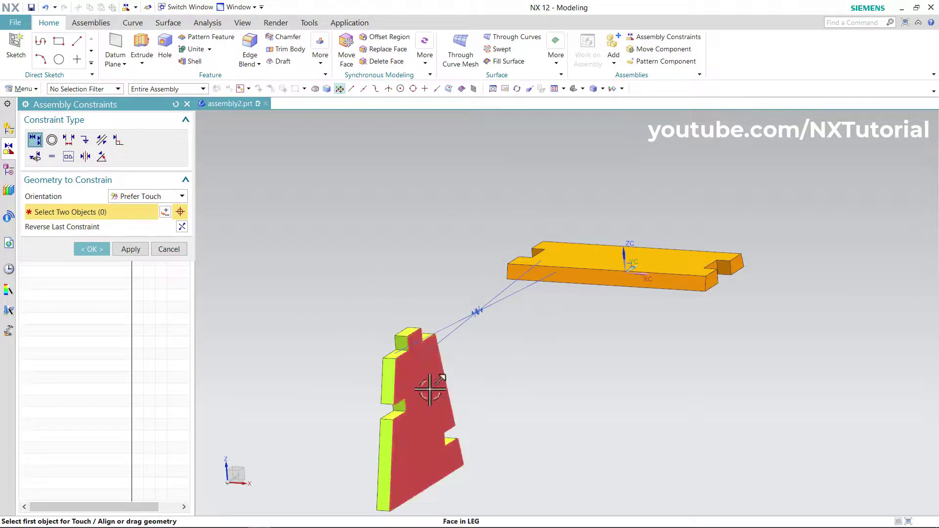
Try reversing the last constraint on the Leg and reverse it back
click(182, 229)
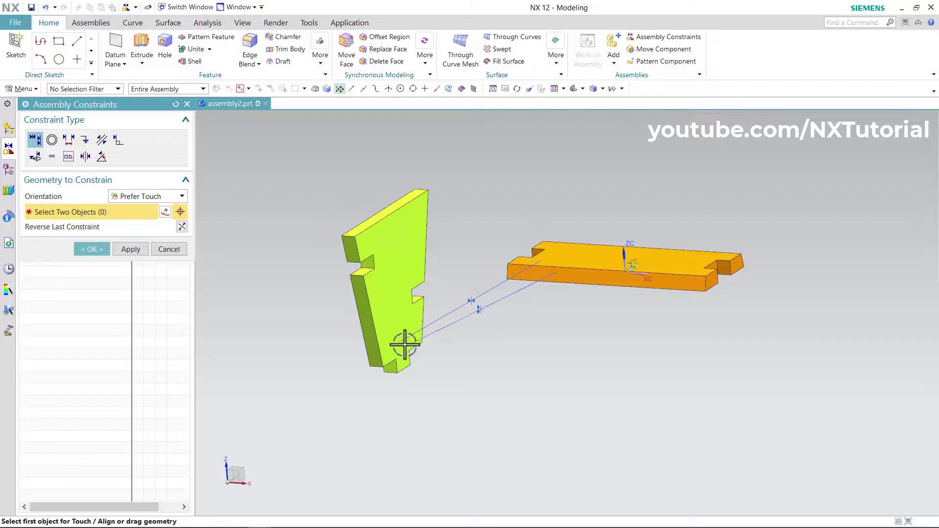
click(182, 229)
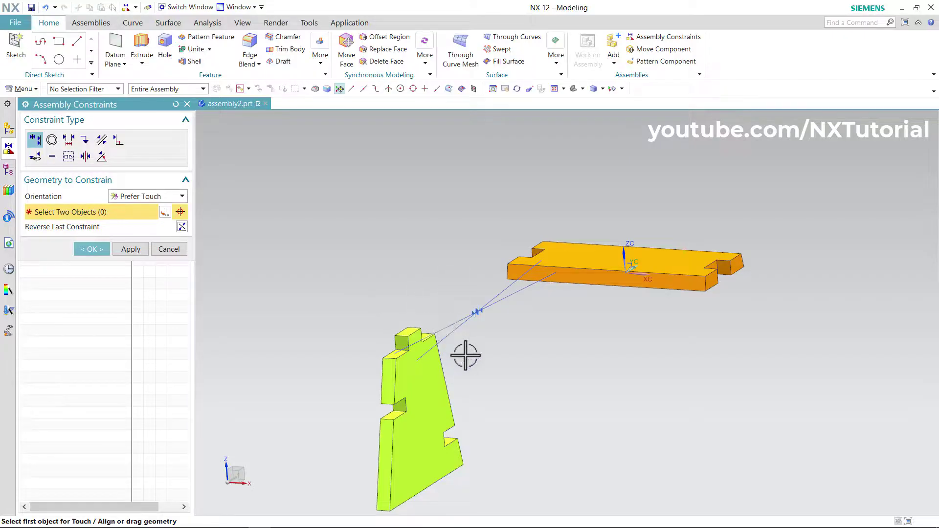
Add a Prefer Touch constraint between the side face of the Leg's upper tenon and the matching side wall of the Top's end notch
middle_drag(482, 372, 546, 388)
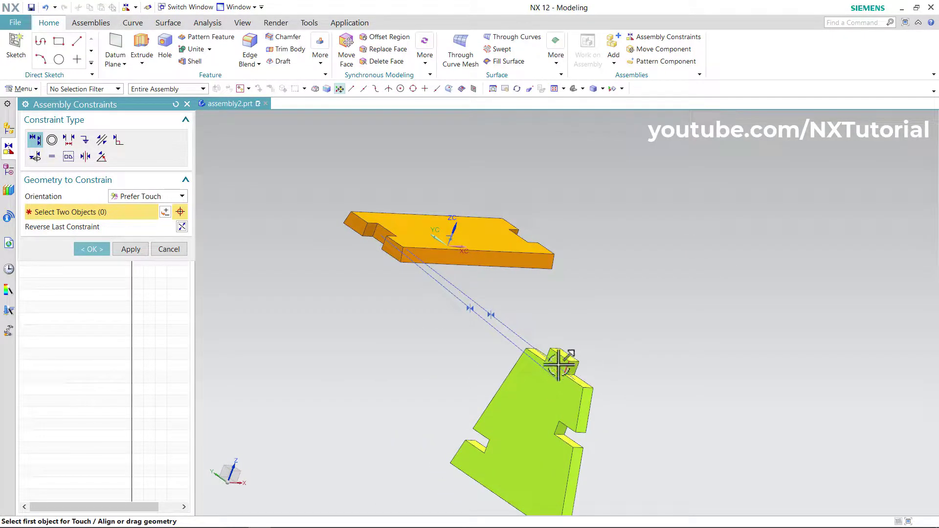
middle_drag(619, 394, 611, 376)
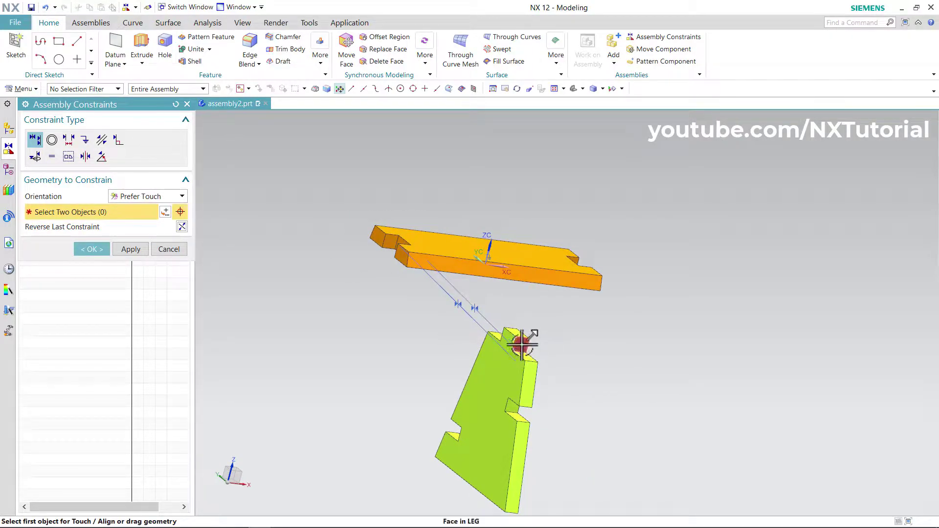
click(520, 341)
middle_drag(348, 283, 428, 340)
scroll(530, 359, up, 6)
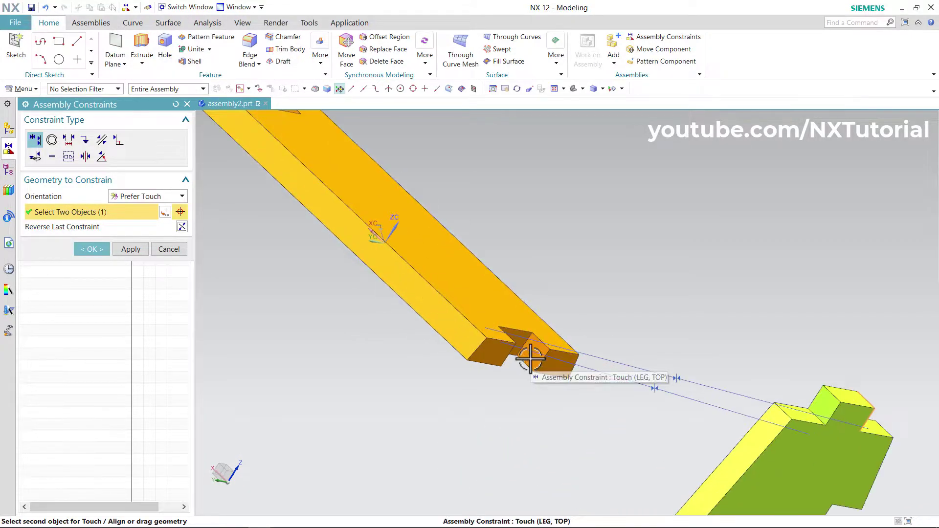
click(533, 362)
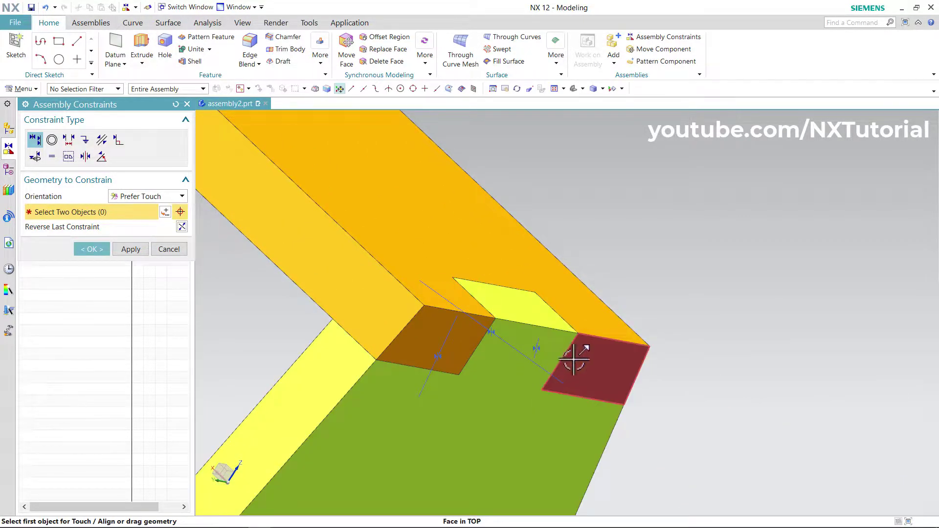
scroll(568, 331, up, 2)
scroll(618, 254, down, 8)
middle_drag(675, 318, 532, 228)
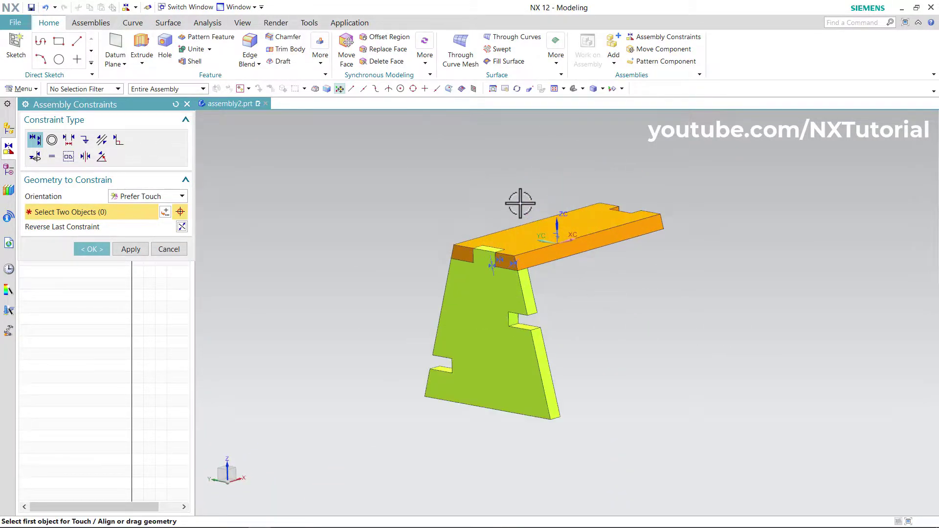
scroll(521, 202, up, 4)
scroll(521, 202, down, 1)
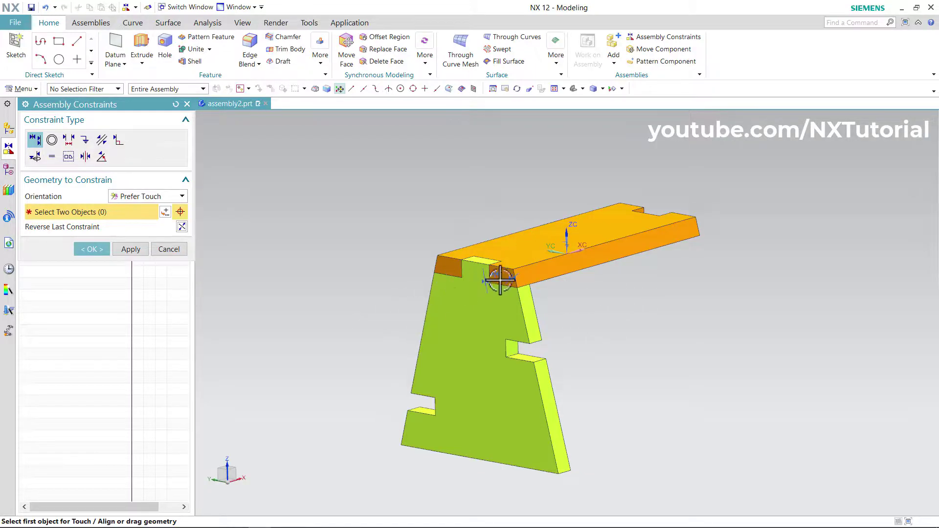
click(91, 250)
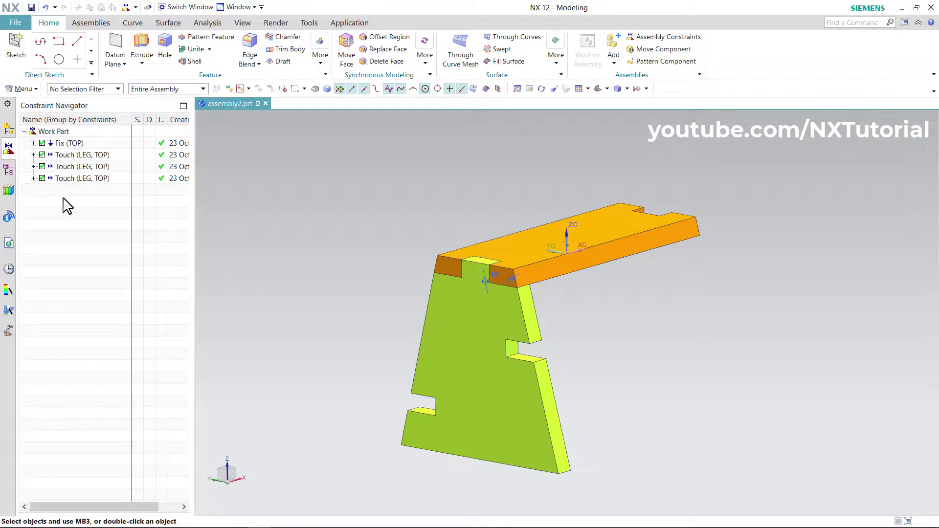
Examine the editing options of the second Touch constraint between the Leg and the Top
click(69, 167)
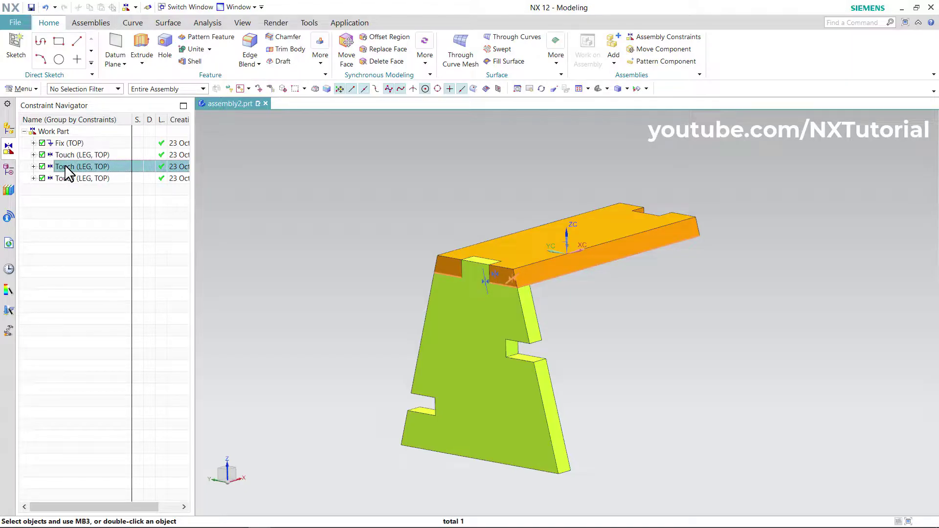
right_click(66, 167)
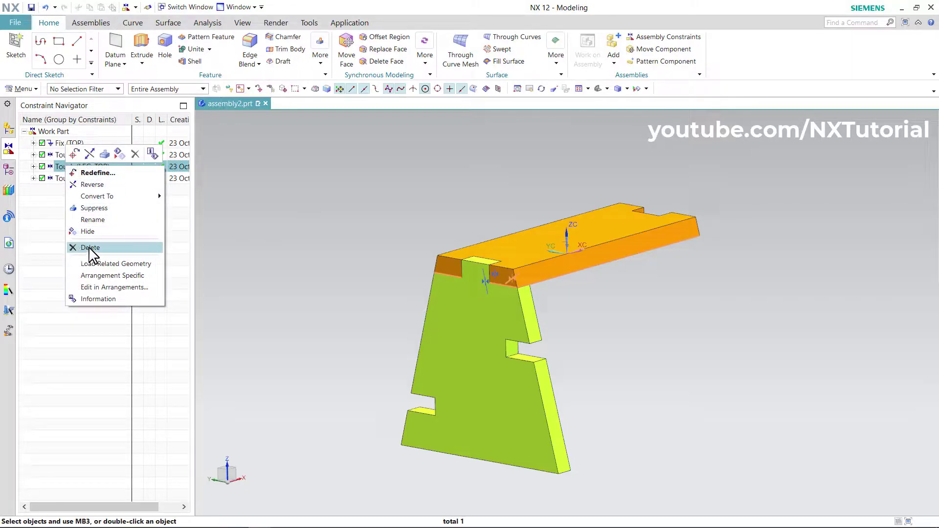
click(281, 239)
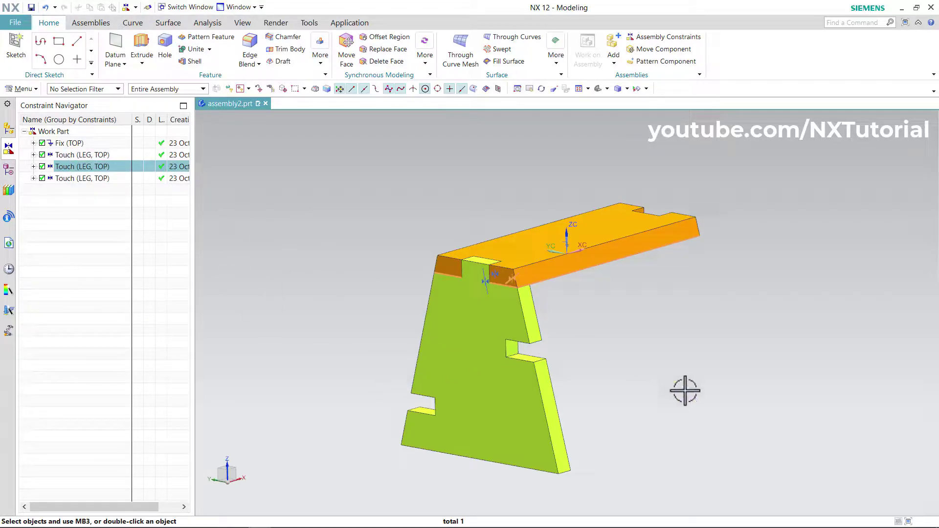
click(659, 322)
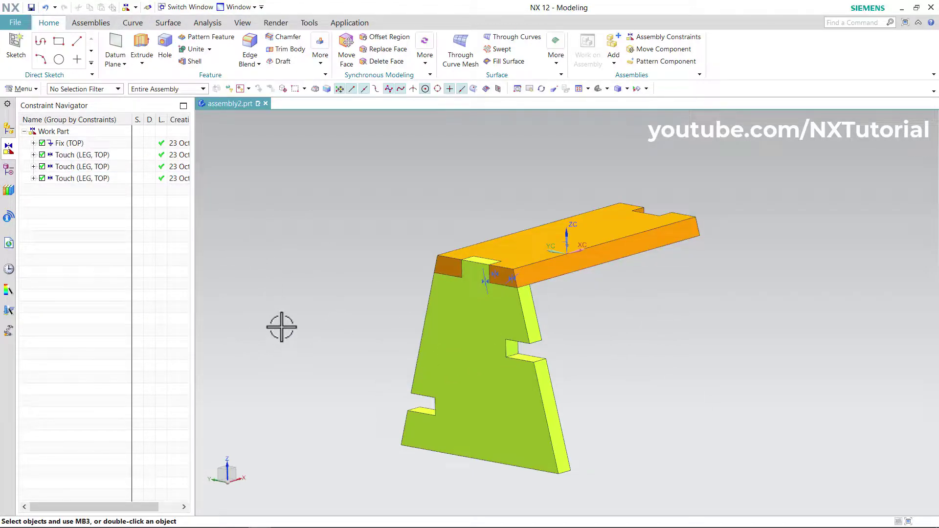
middle_drag(411, 348, 591, 377)
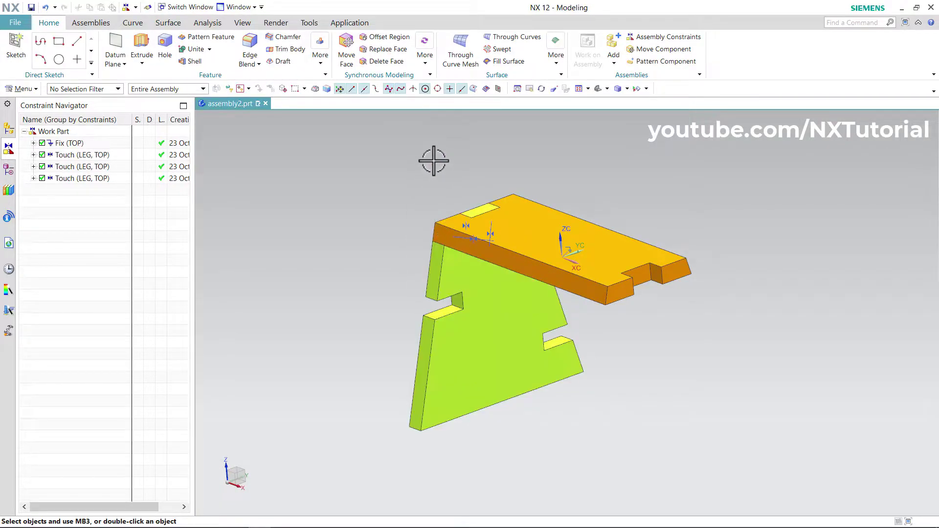
Start a component pattern and consult the Top's drawing in the assembly PDF for the spacing between its end notches
click(661, 62)
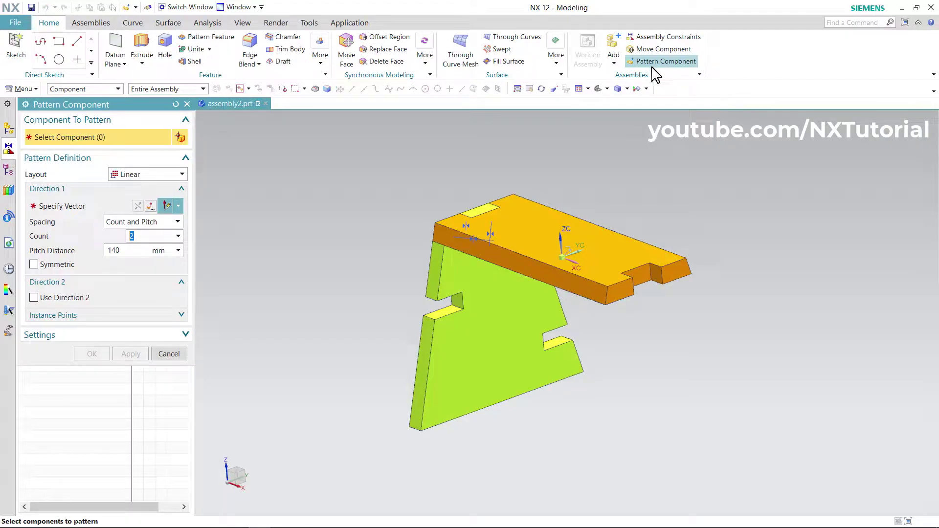
click(479, 316)
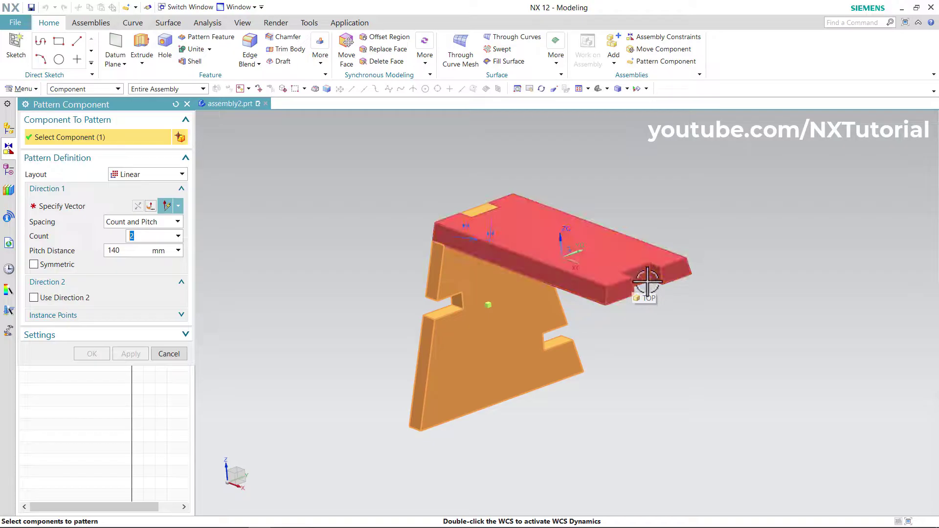
key(alt+Tab)
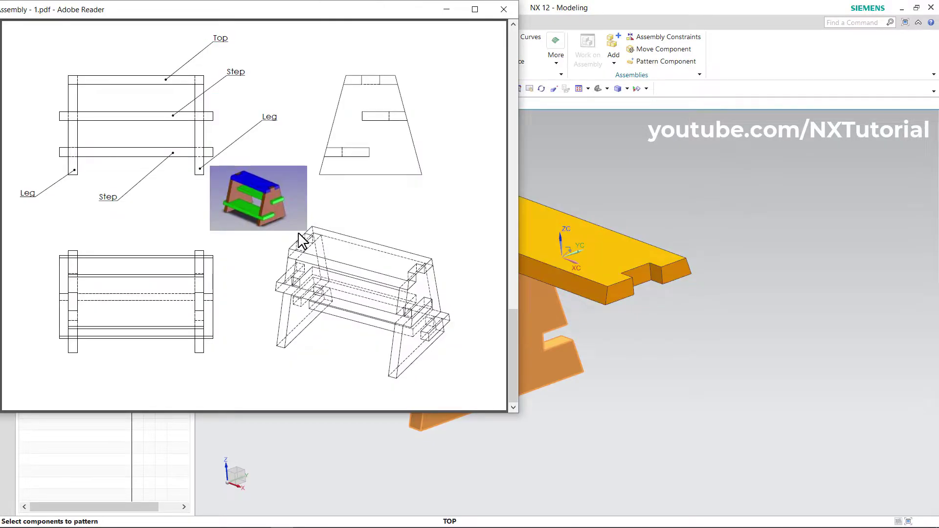
scroll(305, 241, down, 3)
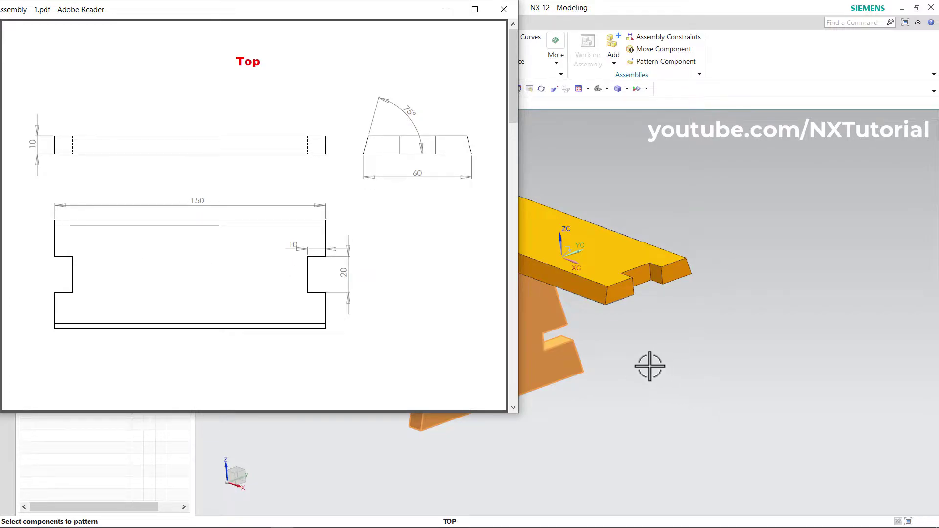
key(alt+Tab)
mouse_move(627, 351)
shift+middle_down()
mouse_move(670, 370)
mouse_move(802, 383)
shift+middle_up()
key(alt+Tab)
click(609, 336)
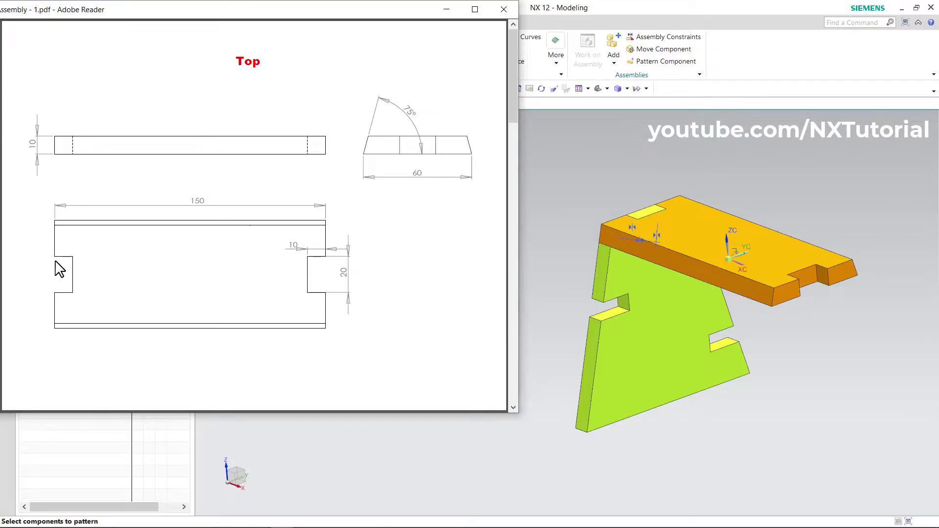
click(799, 65)
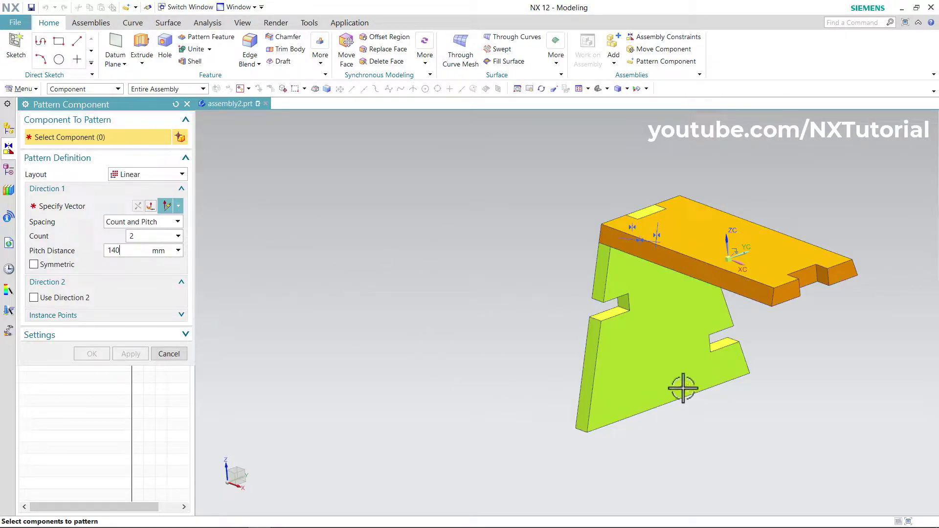
Pattern the Leg linearly along XC with a count of 2 and a pitch distance of 140 mm
click(634, 341)
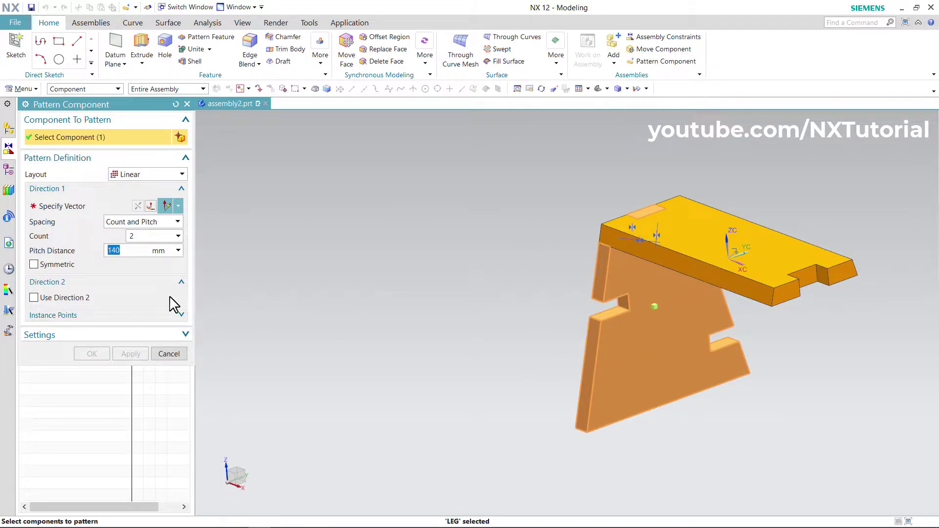
click(62, 206)
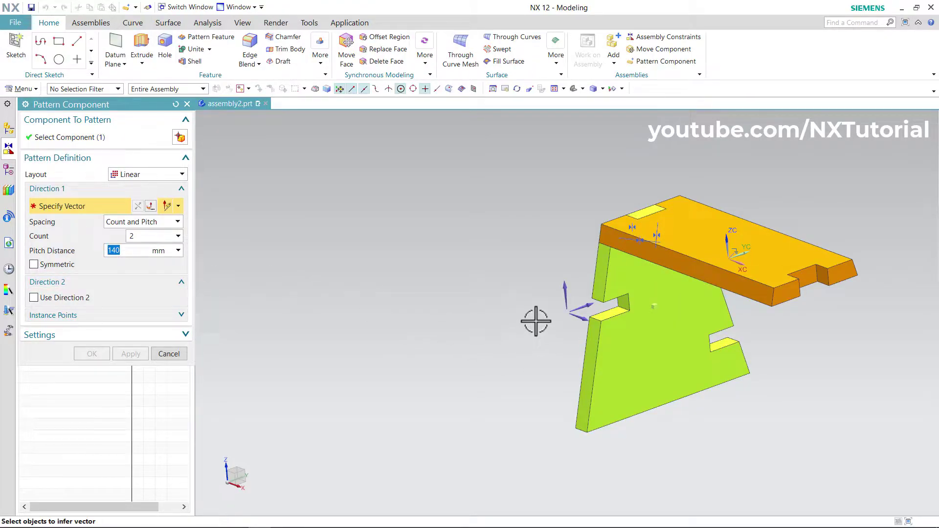
click(582, 318)
mouse_move(663, 368)
middle_down()
mouse_move(677, 383)
mouse_move(677, 369)
middle_up()
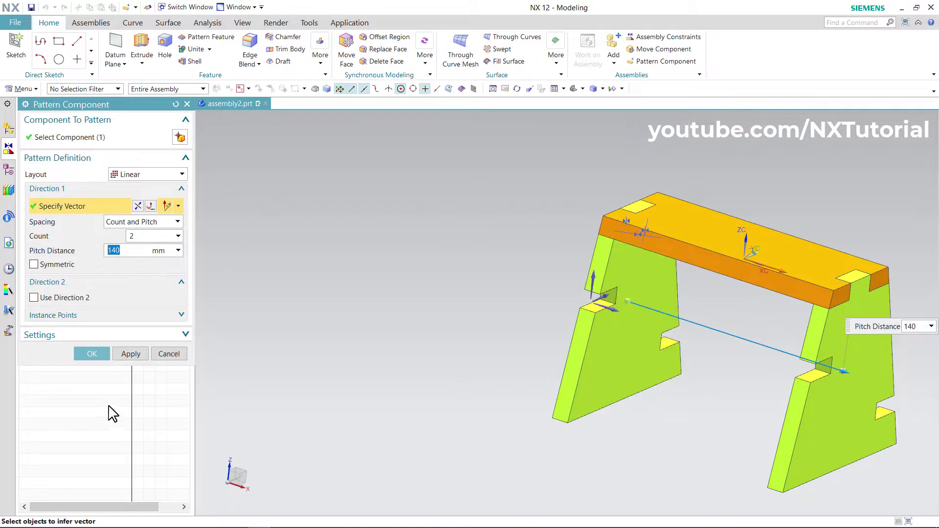
click(92, 354)
middle_drag(449, 381, 458, 343)
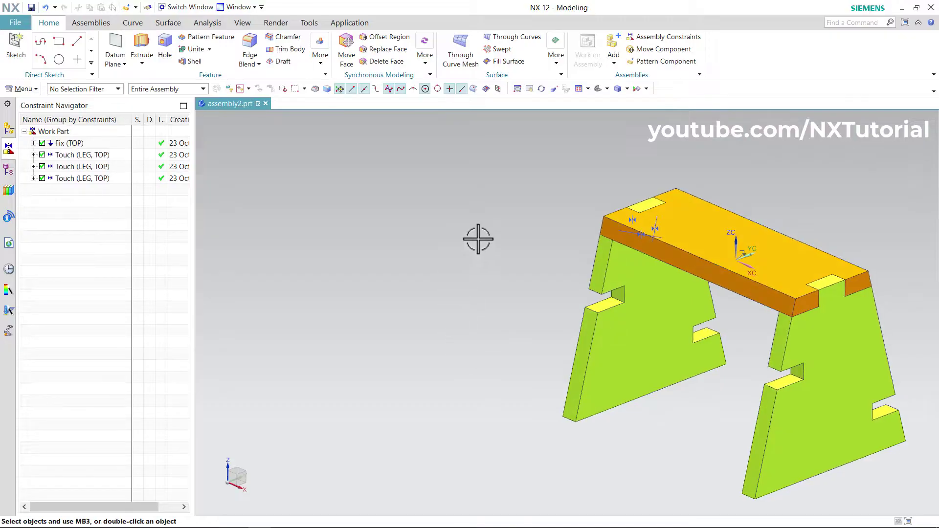
Consult the assembly drawing in the PDF and load the Step part as a new component
click(597, 88)
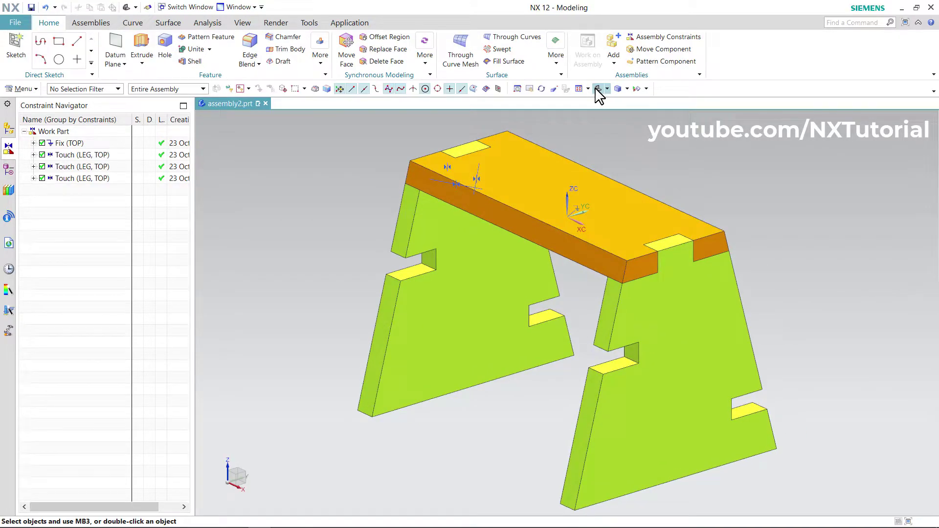
key(alt+Tab)
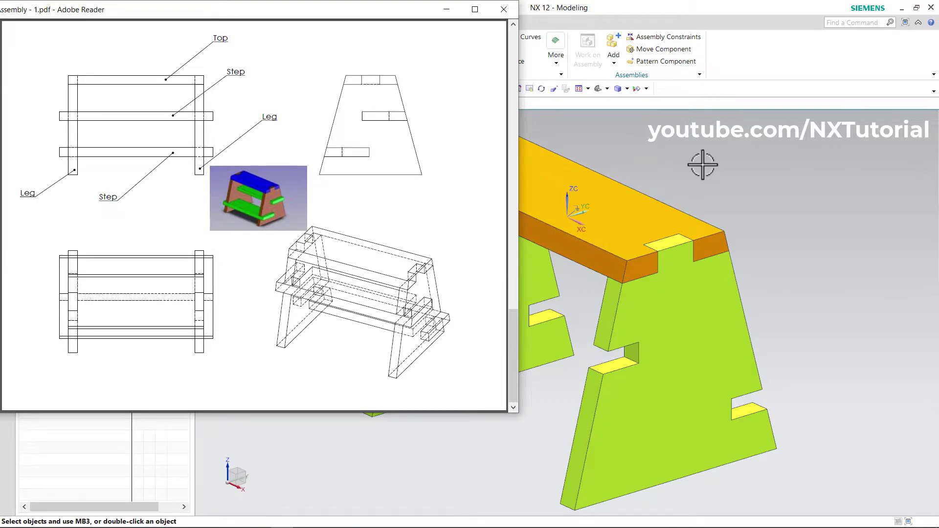
click(734, 87)
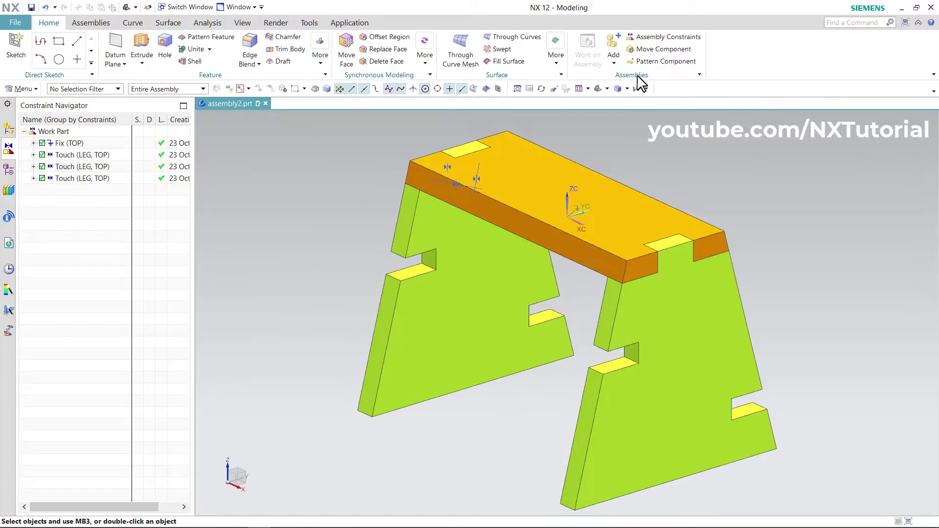
click(614, 47)
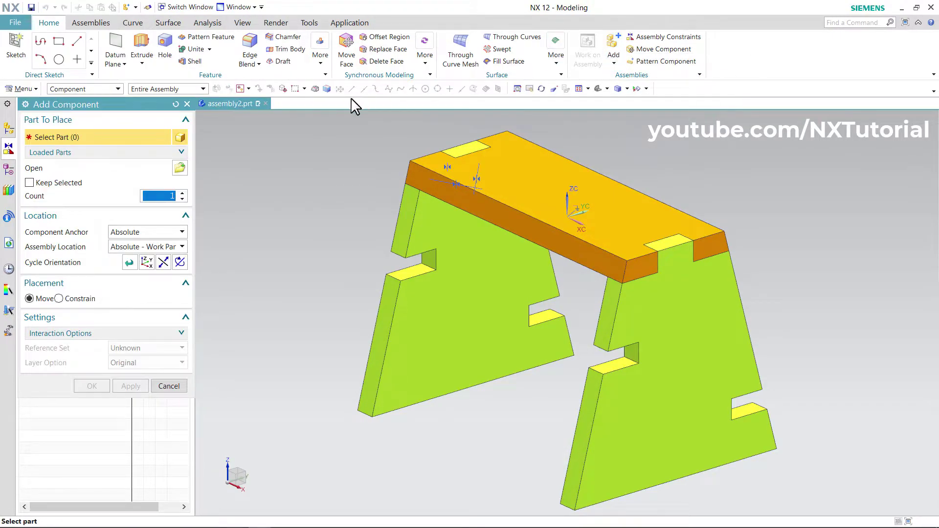
click(180, 169)
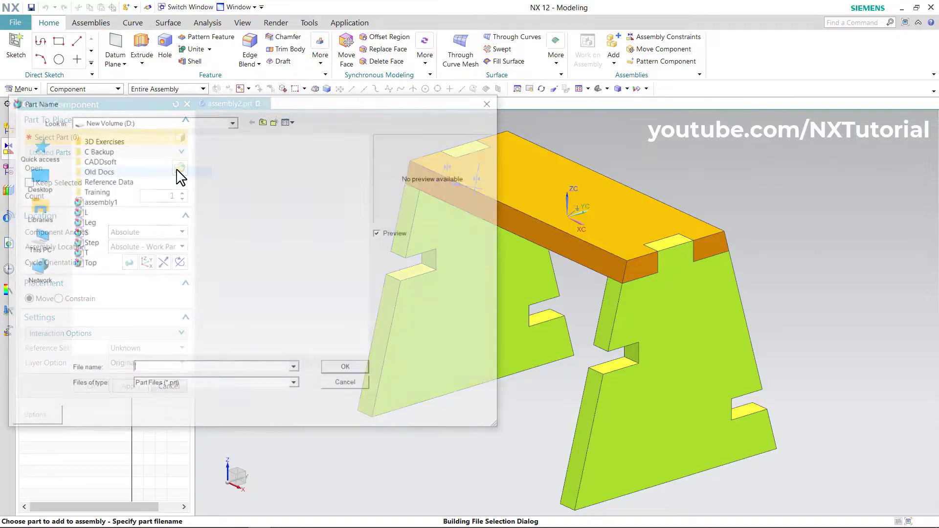
click(86, 243)
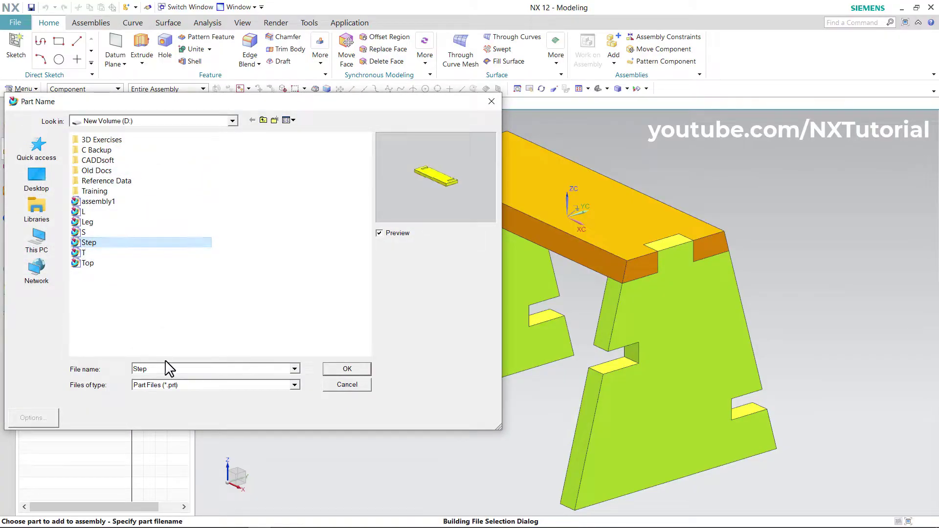
click(348, 369)
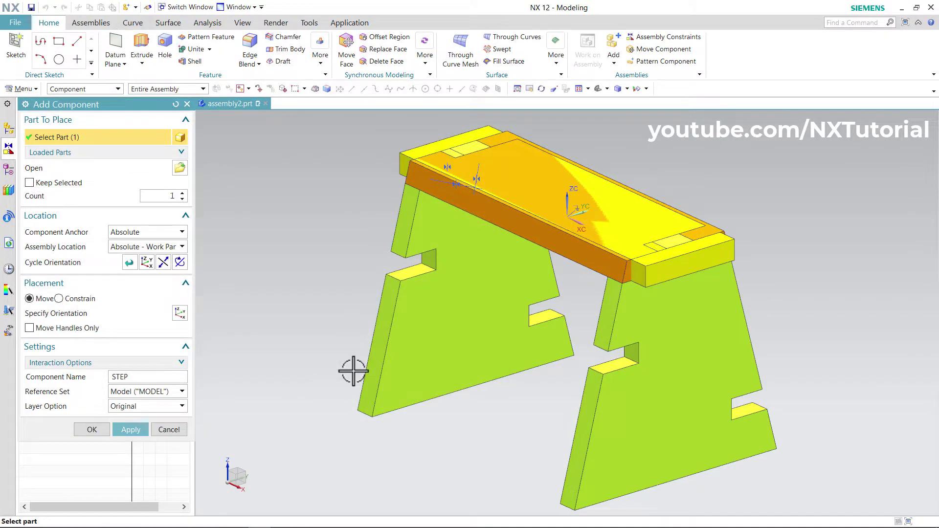
scroll(531, 318, up, 3)
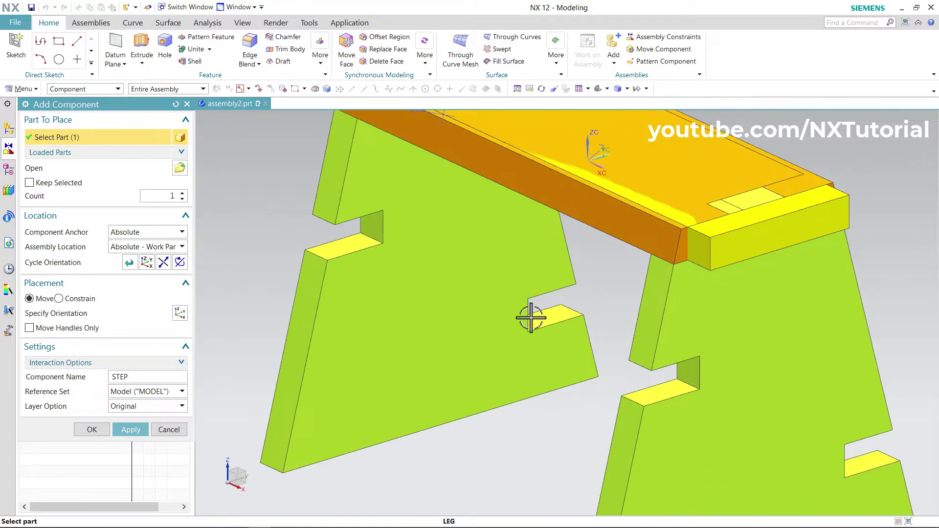
scroll(531, 318, down, 5)
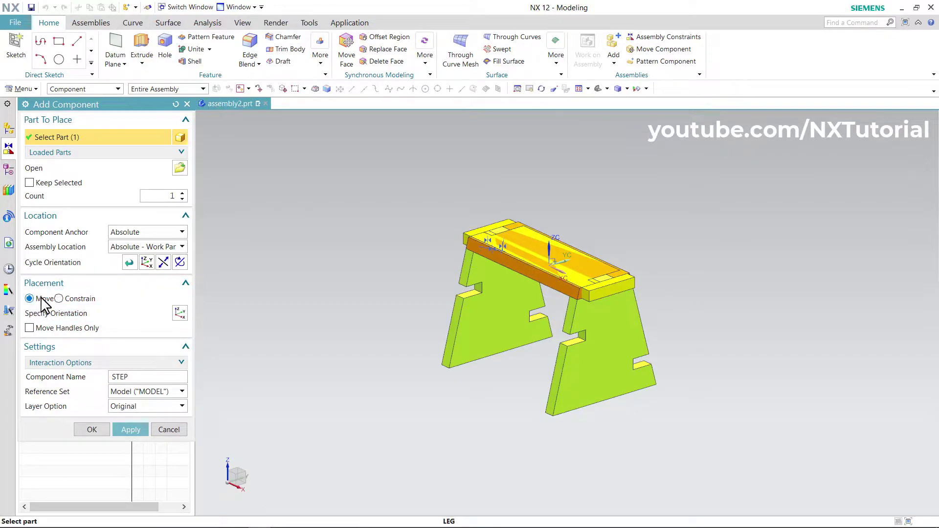
Move the Step 105 mm along YC and back by 310 mm to sit clear of the legs, and add it to the assembly
click(57, 315)
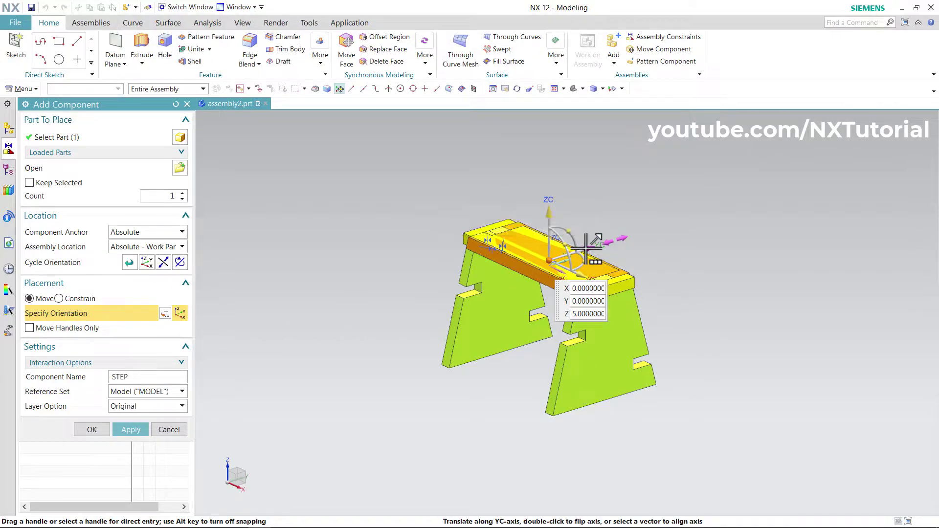
drag(586, 248, 677, 210)
click(645, 232)
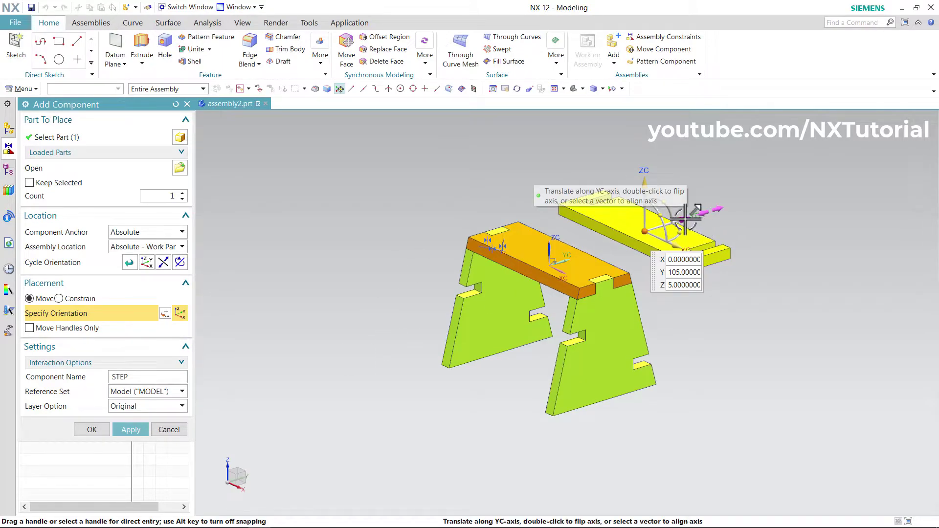
drag(686, 220, 405, 330)
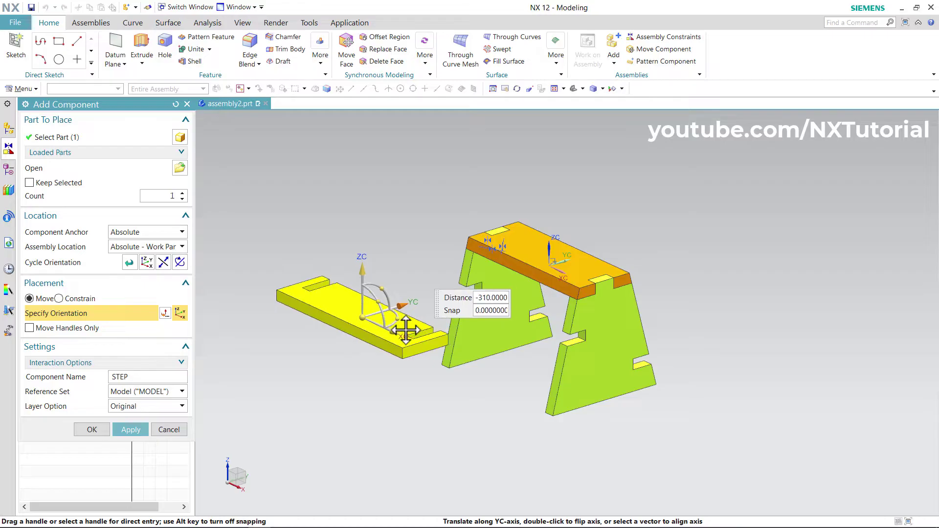
click(92, 430)
middle_drag(314, 390, 295, 394)
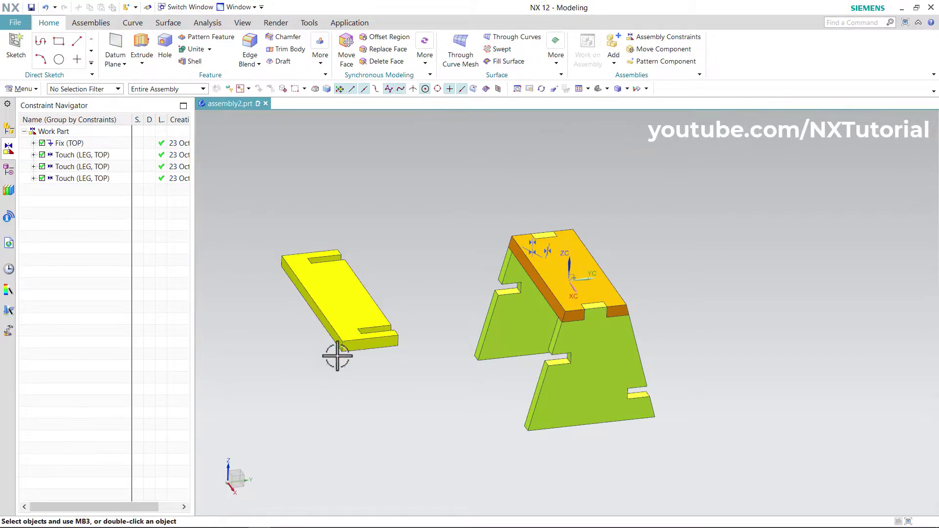
Start the assembly constraints and add a Touch Align constraint between the Step's notch side face and the Leg's broad face
mouse_move(482, 392)
middle_down()
mouse_move(488, 403)
mouse_move(482, 392)
middle_up()
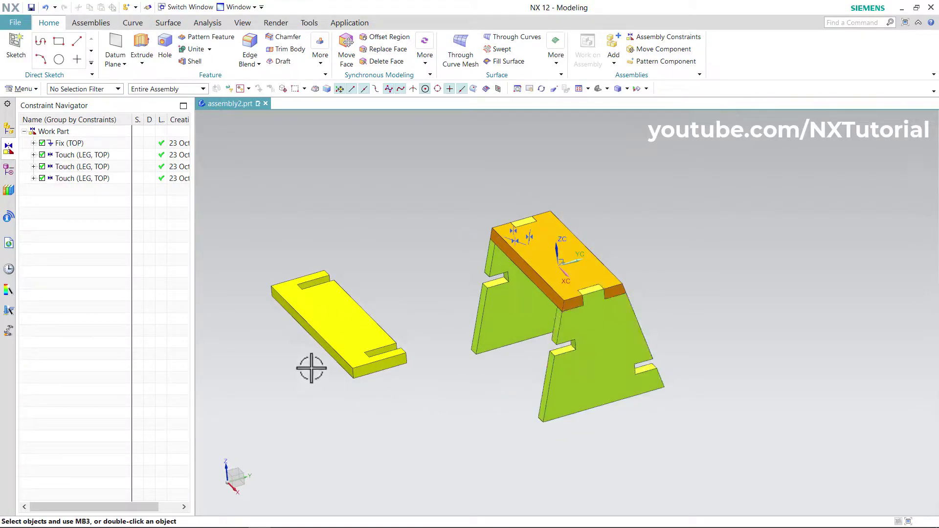
middle_drag(453, 409, 461, 390)
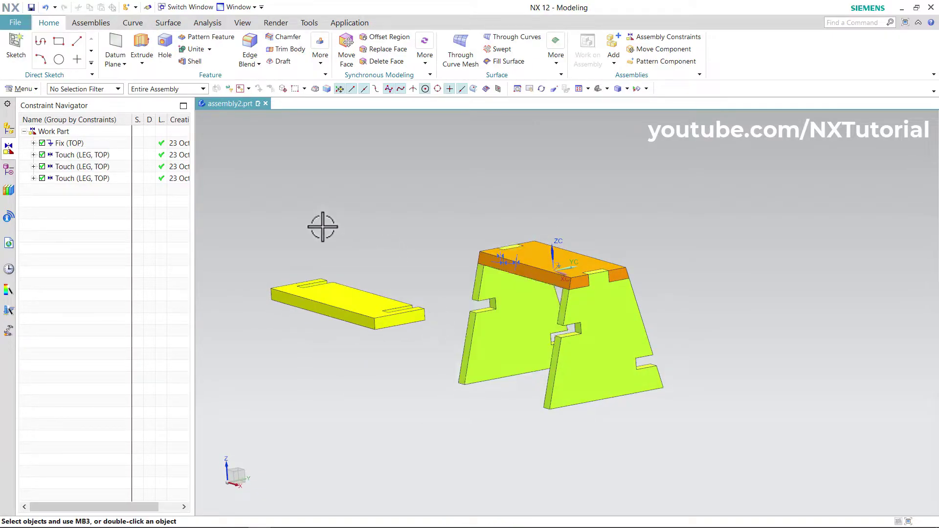
click(653, 39)
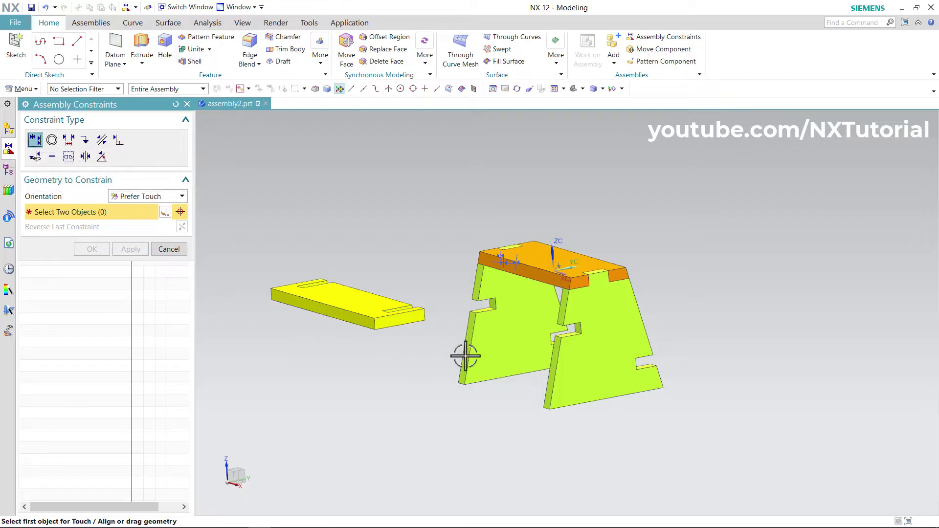
mouse_move(471, 356)
middle_down()
mouse_move(457, 362)
mouse_move(477, 374)
middle_up()
scroll(472, 371, up, 2)
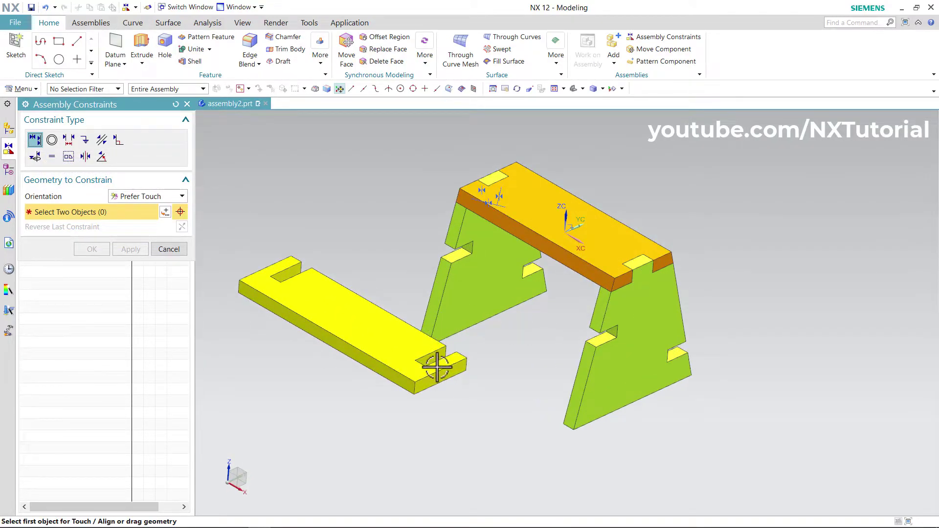
scroll(441, 366, up, 1)
scroll(439, 362, up, 1)
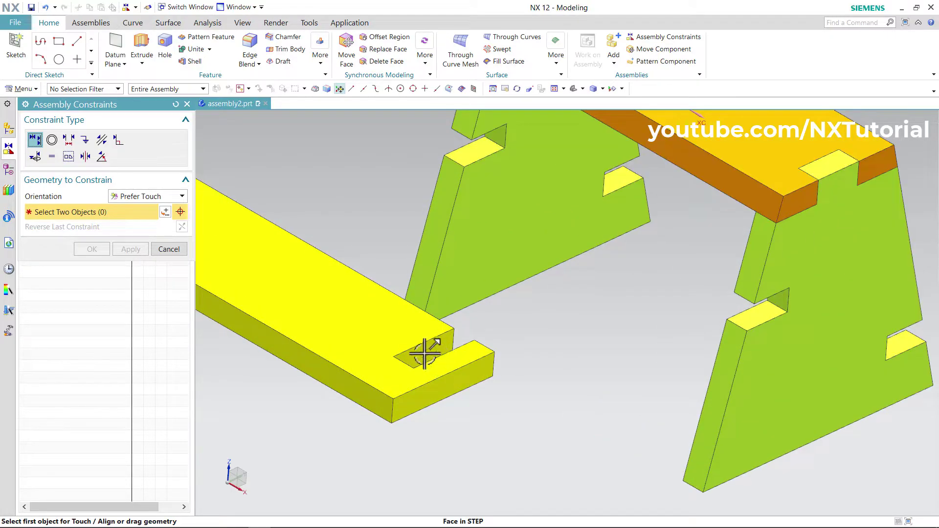
click(424, 351)
middle_drag(563, 290, 618, 304)
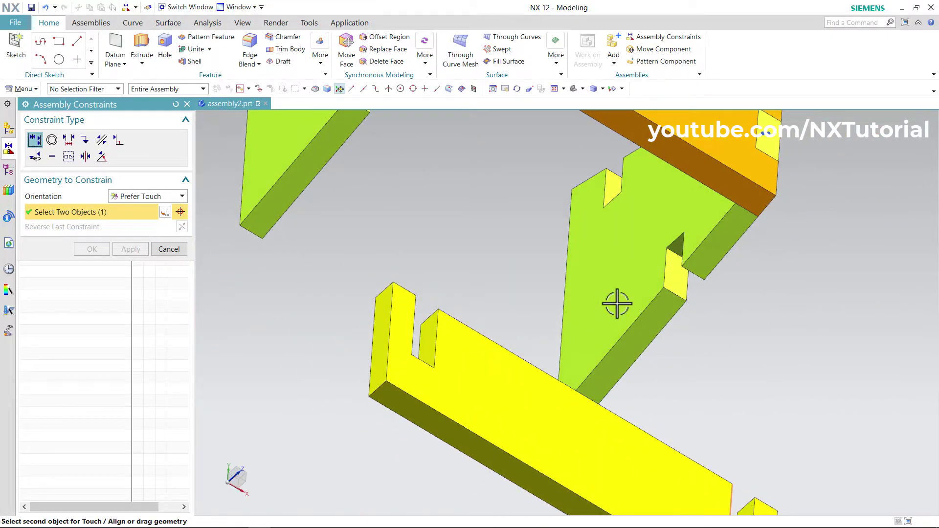
click(640, 225)
Touch-constrain the Step's top face to the upper face of the Leg's slot
middle_drag(559, 274, 380, 289)
click(380, 296)
middle_drag(700, 364, 667, 314)
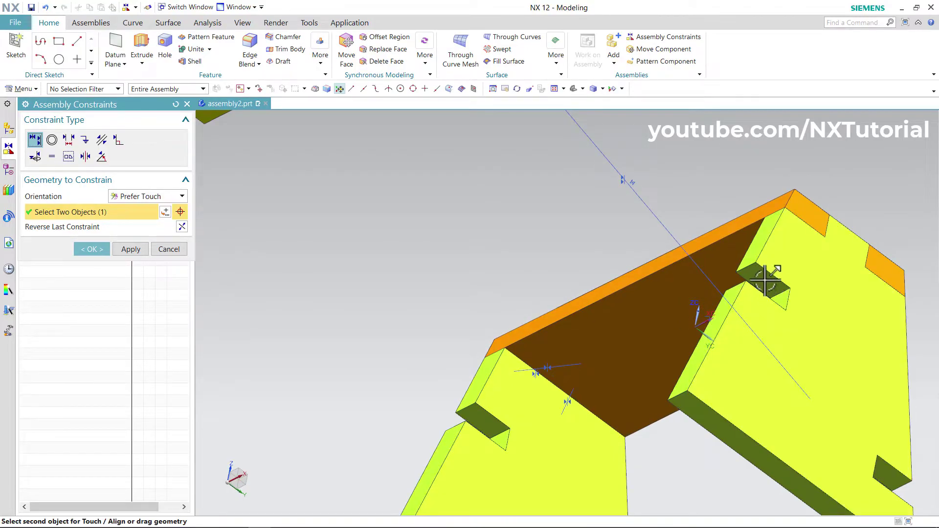
click(766, 281)
Touch-constrain the end face of the Leg's slot to the Step's notch end face and accept the constraints
scroll(609, 260, down, 2)
scroll(609, 262, up, 2)
scroll(599, 259, down, 4)
scroll(648, 282, up, 2)
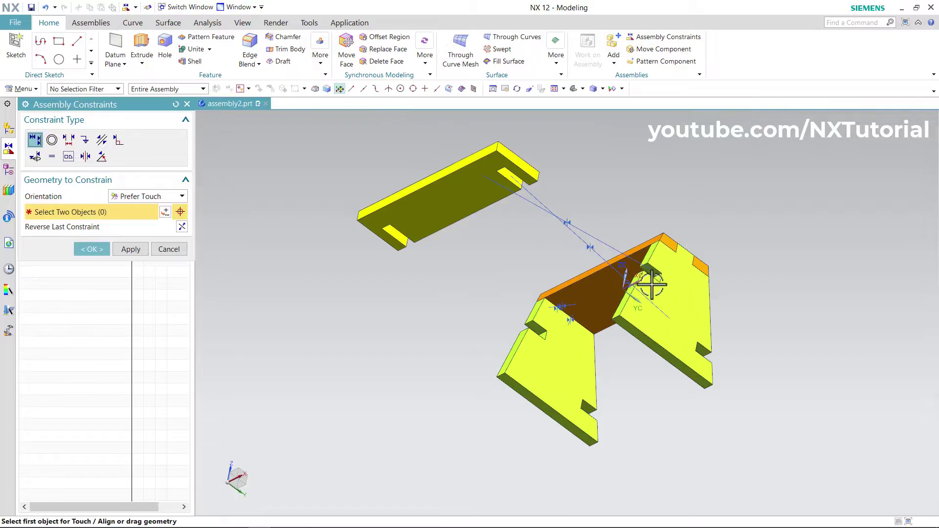
scroll(649, 282, up, 4)
click(646, 286)
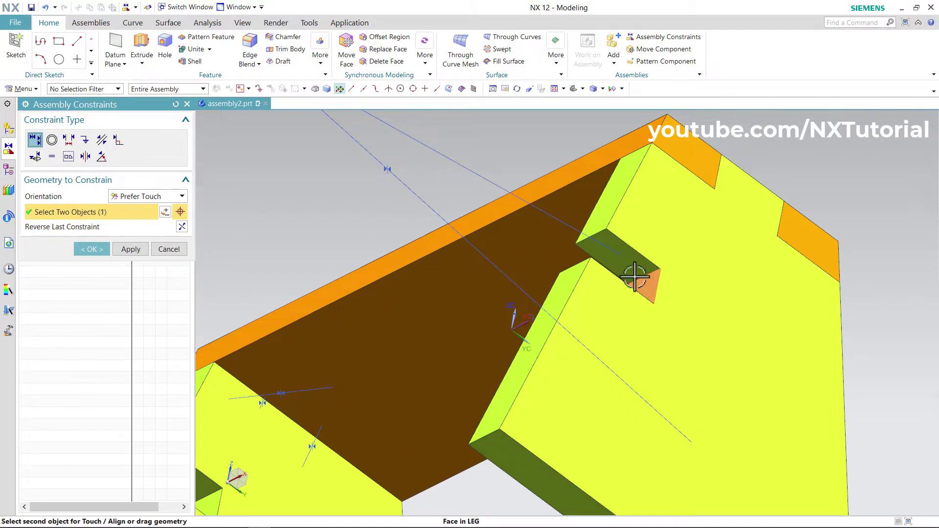
scroll(645, 281, down, 5)
middle_drag(645, 281, 478, 278)
scroll(513, 245, up, 6)
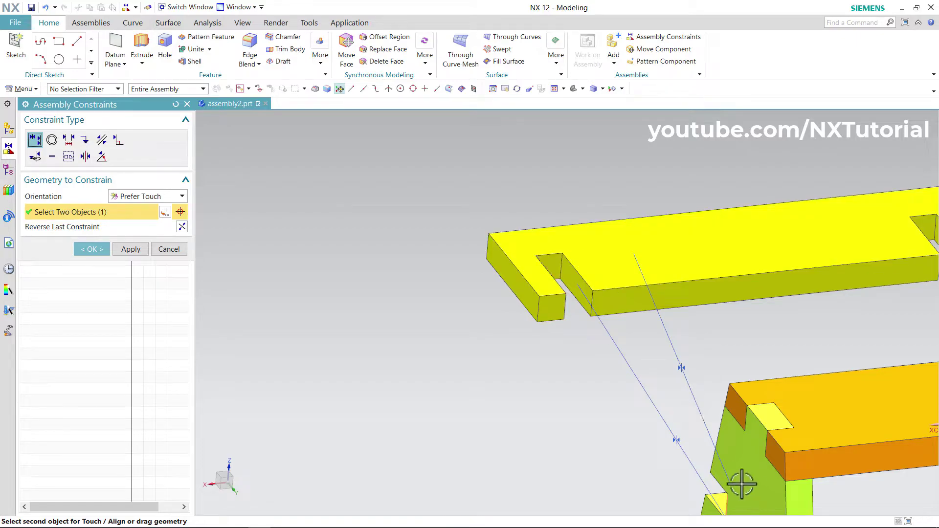
click(552, 269)
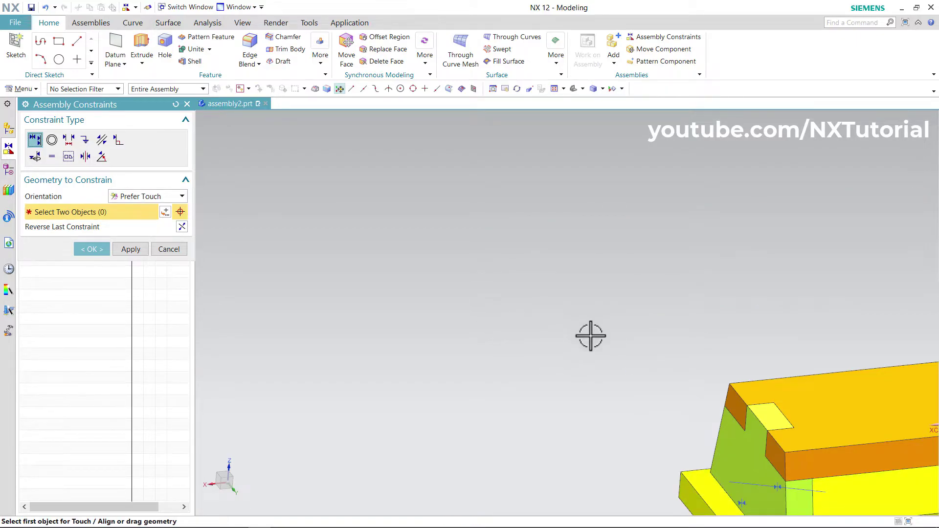
scroll(499, 308, down, 5)
middle_drag(499, 308, 603, 387)
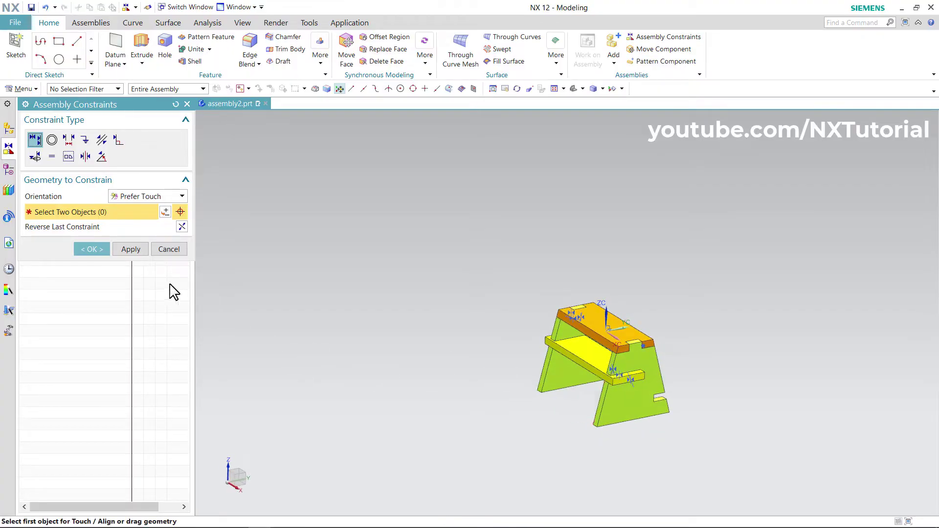
click(92, 250)
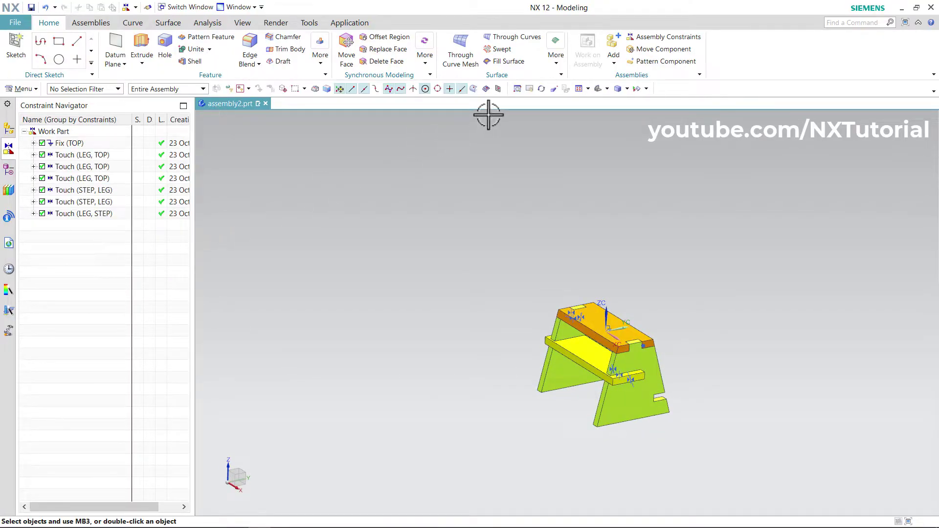
Begin adding a second Step component by choosing Step.prt from the already loaded parts
click(614, 49)
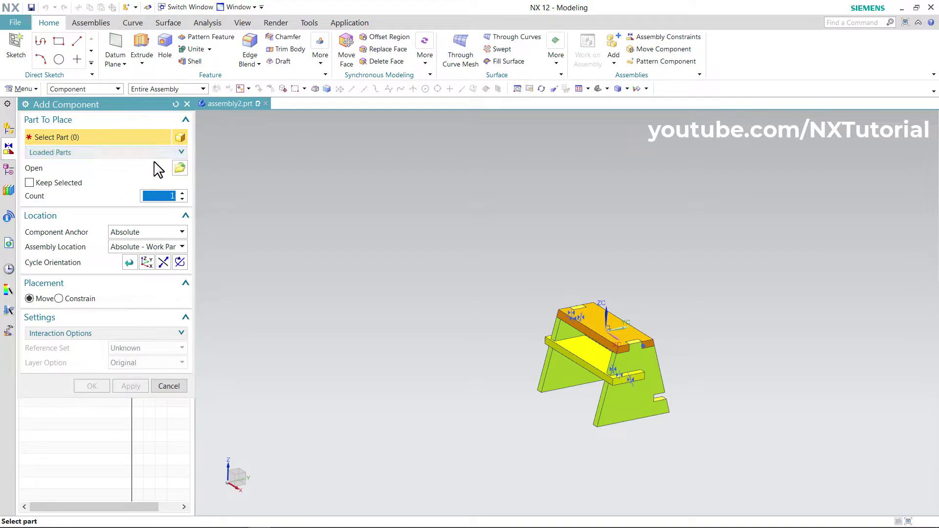
click(181, 152)
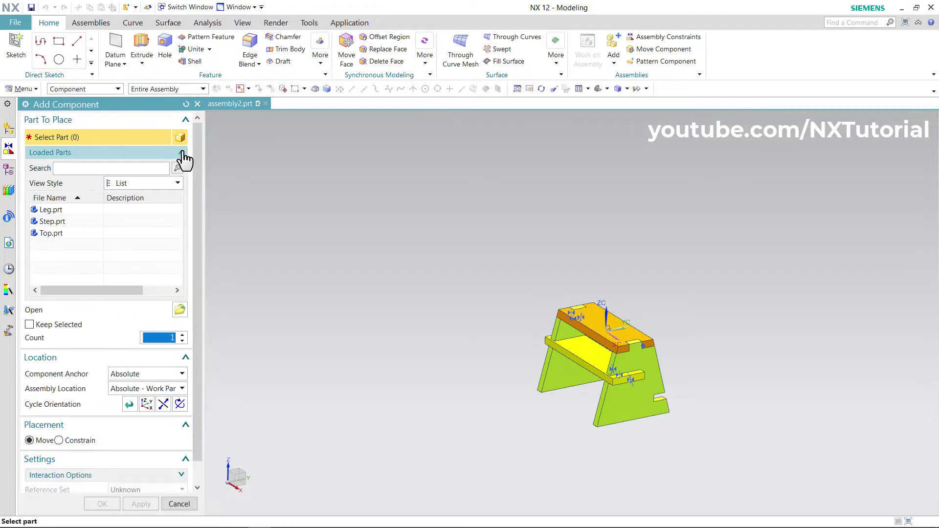
click(49, 222)
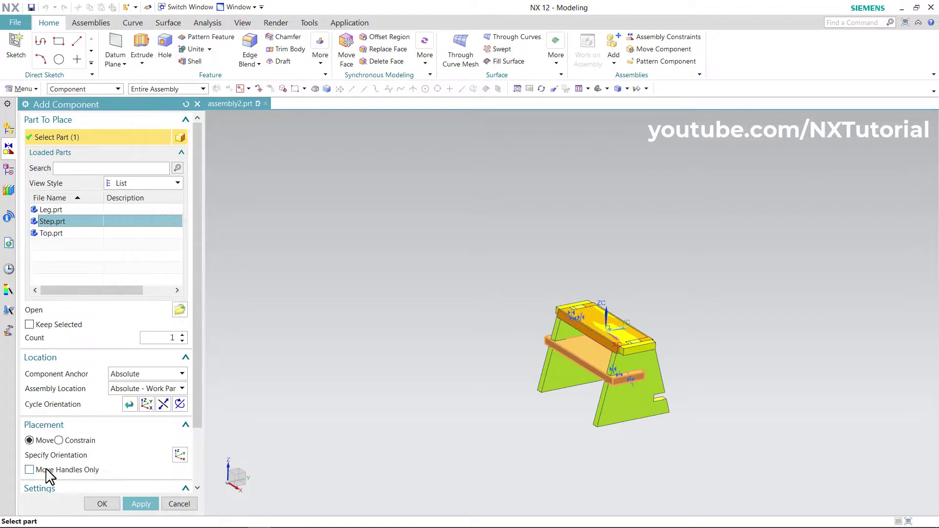
scroll(729, 354, up, 2)
scroll(682, 356, up, 2)
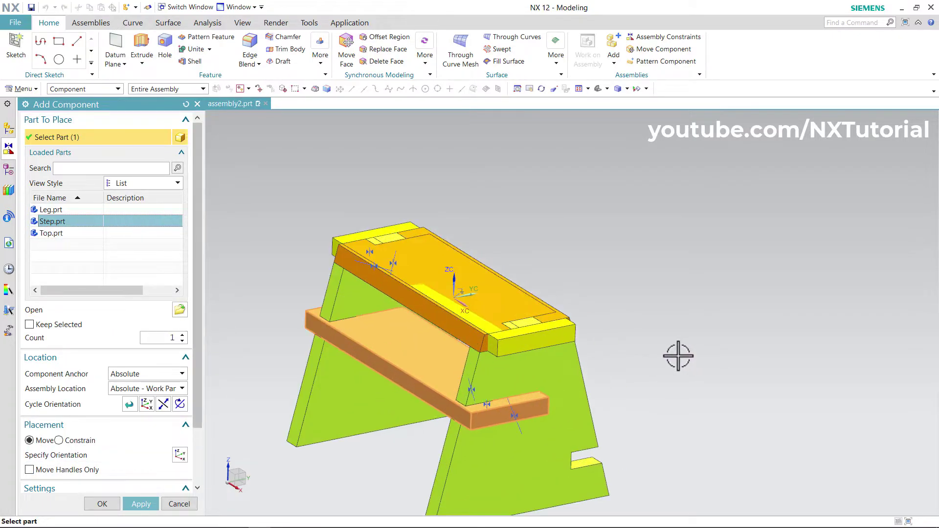
Move the new Step along YC to Y 134, rotate it half a turn about ZC, and add it to the assembly
scroll(83, 432, down, 1)
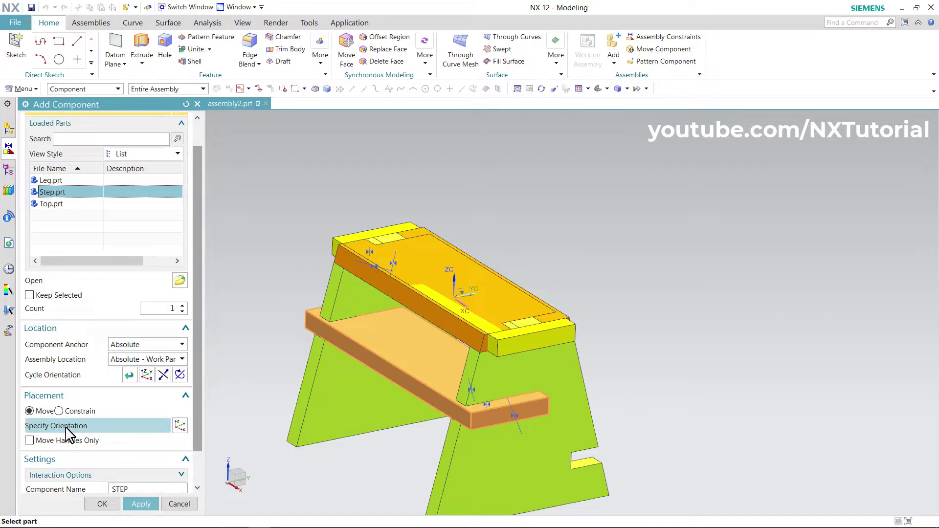
click(64, 426)
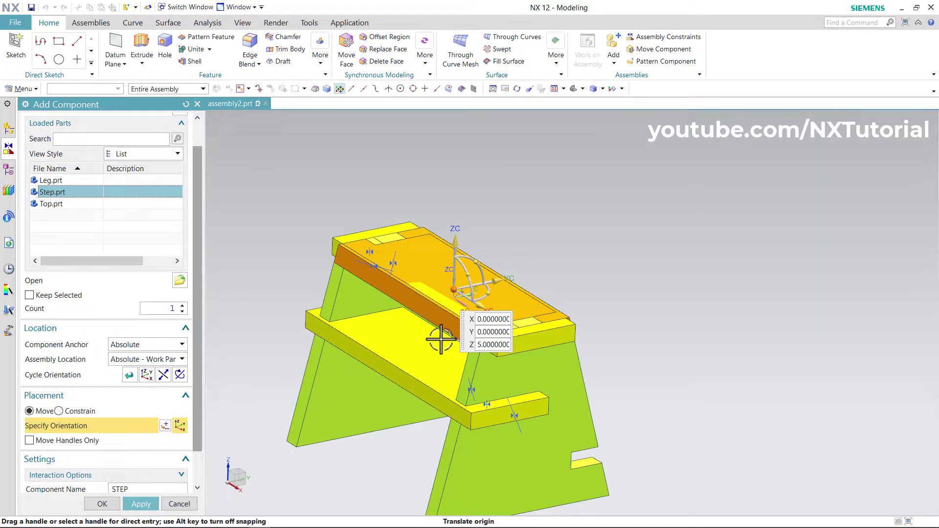
drag(496, 281, 707, 239)
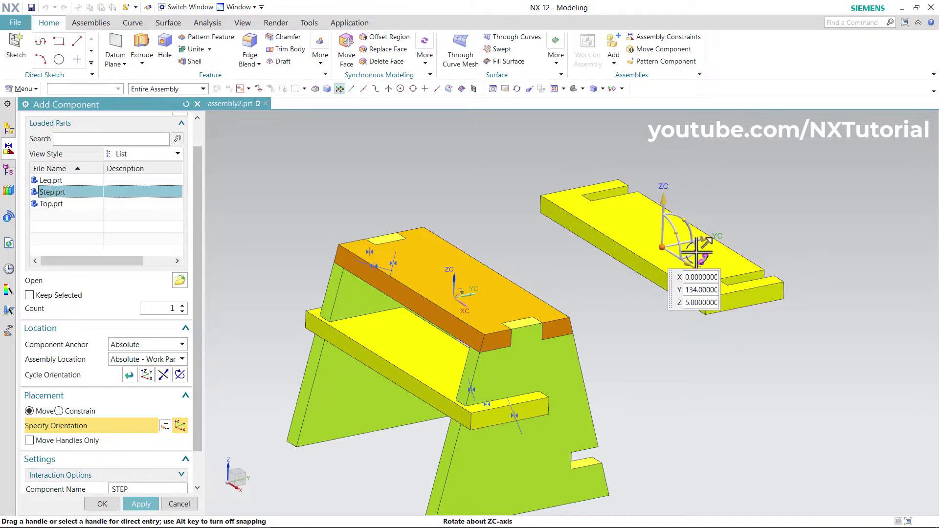
drag(695, 256, 519, 255)
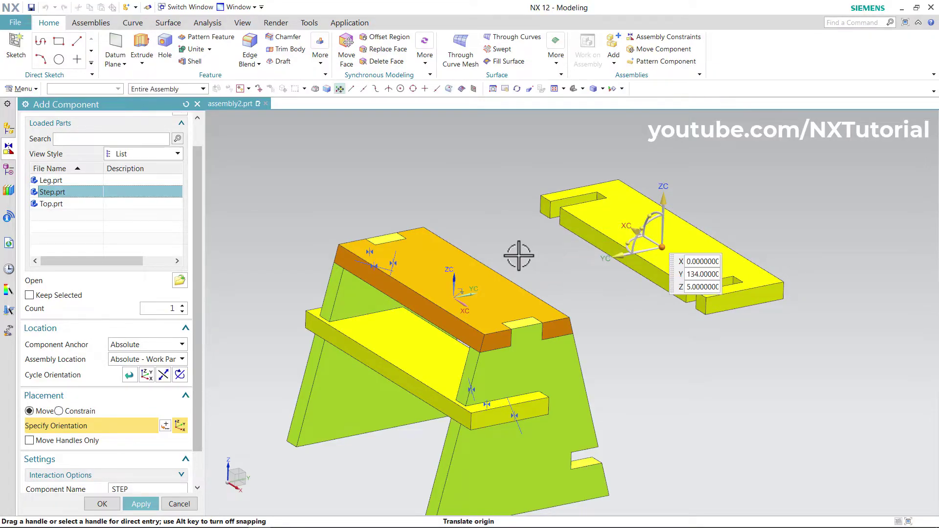
click(101, 504)
Touch-constrain the second Step's notch end face to the end face of the Leg's free lower slot
scroll(797, 393, up, 1)
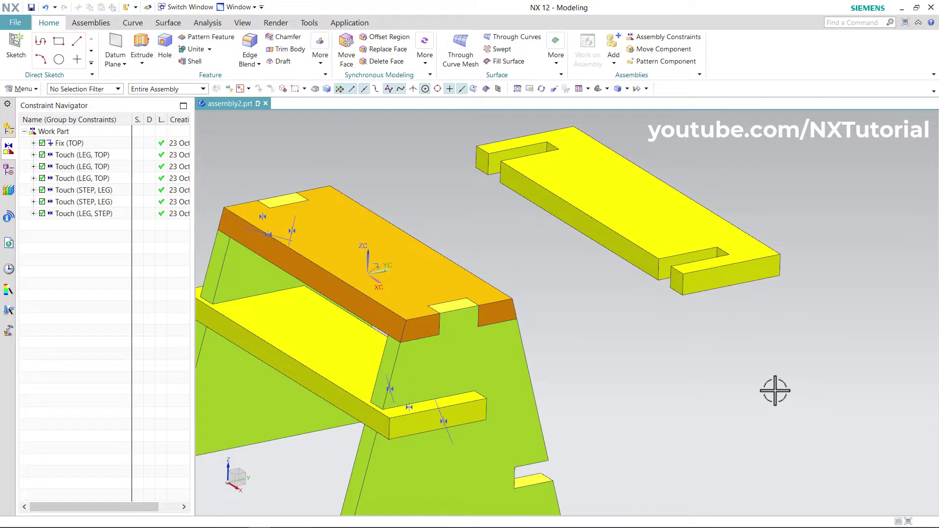
click(662, 37)
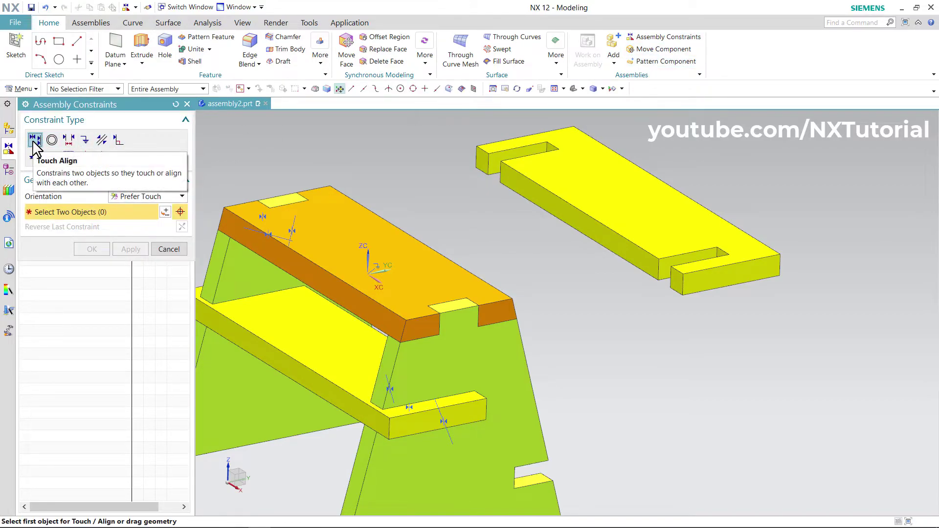
click(722, 253)
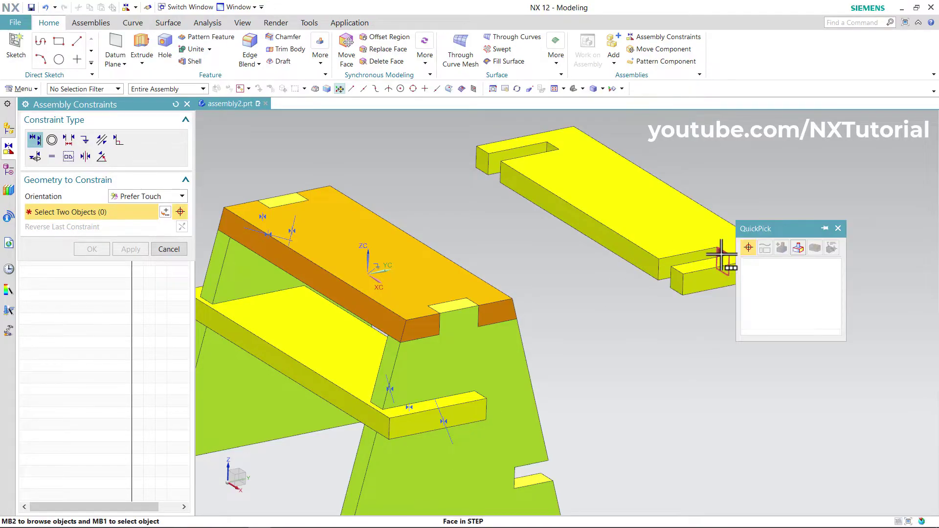
middle_drag(568, 395, 330, 473)
click(333, 462)
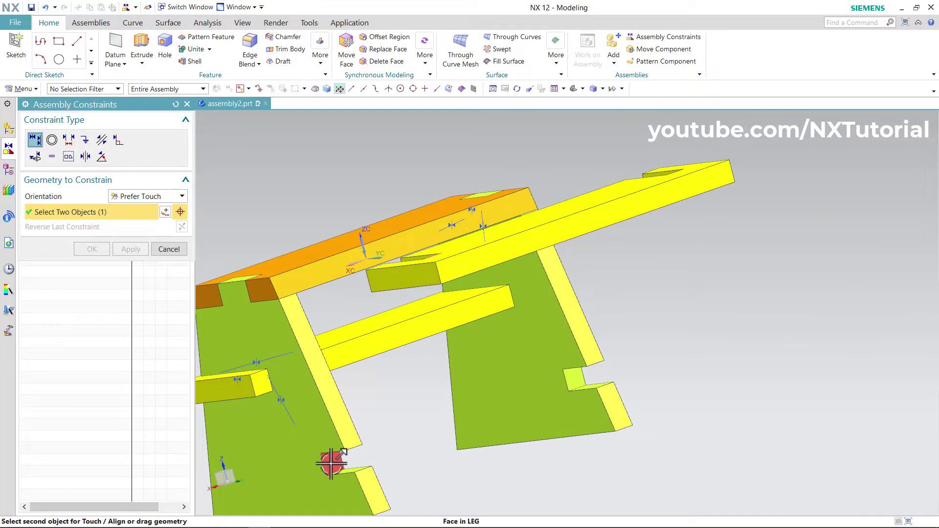
click(330, 465)
Touch-constrain the second Step's top face to the upper face of the Leg's lower slot and accept the constraints
scroll(445, 382, up, 3)
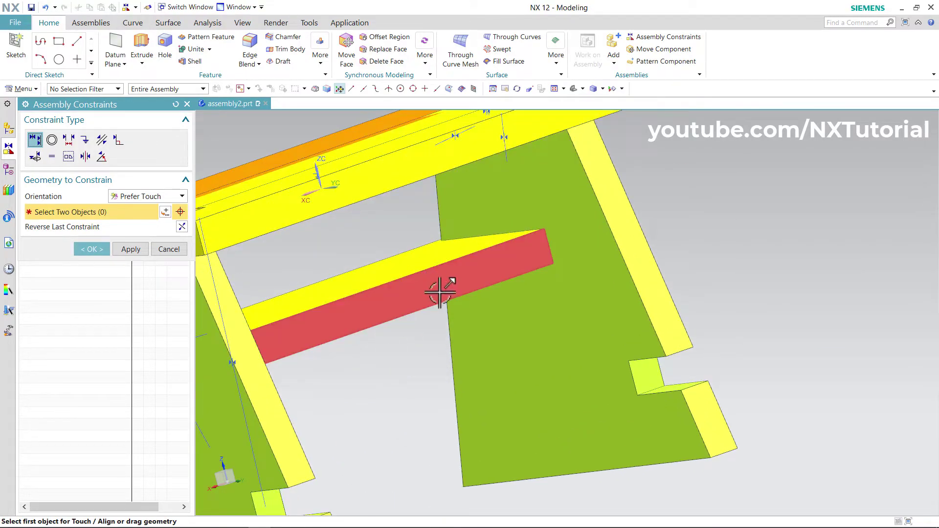
scroll(434, 291, down, 5)
middle_drag(440, 331, 475, 279)
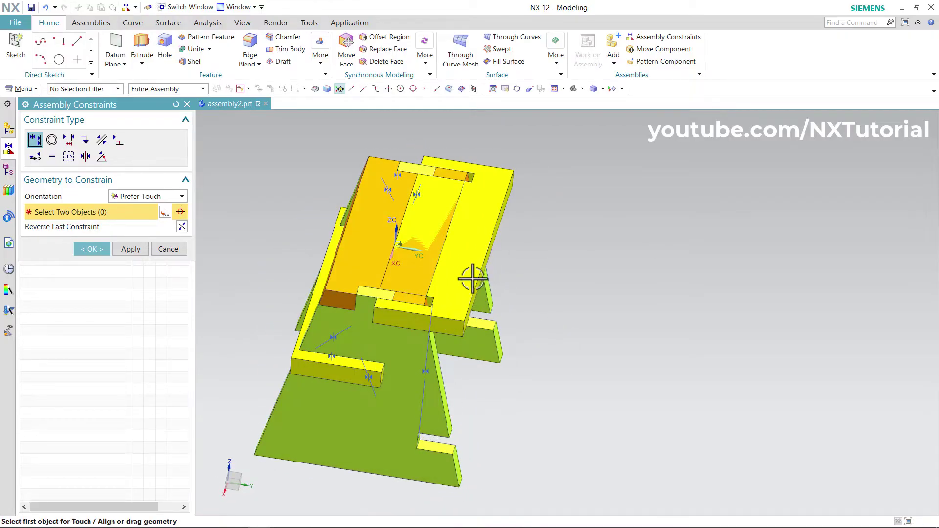
click(453, 288)
middle_drag(440, 450, 396, 341)
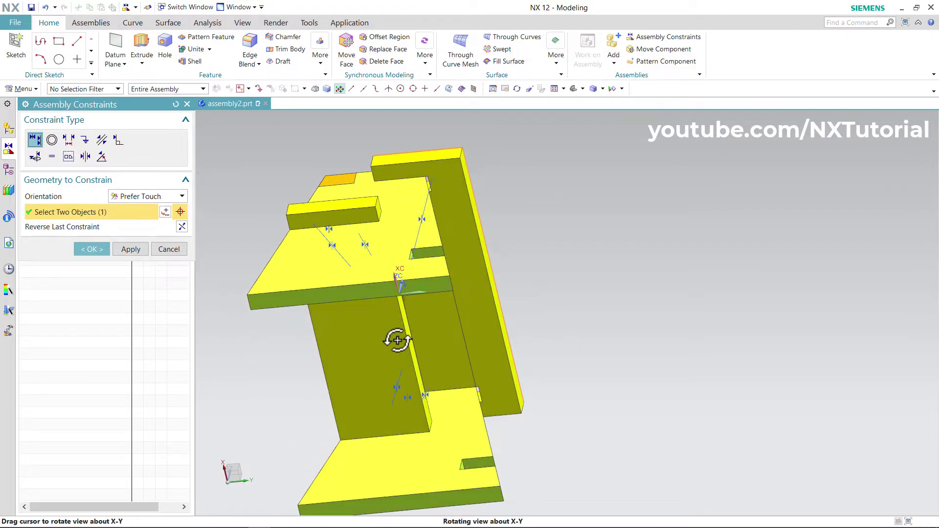
click(429, 253)
middle_drag(372, 238, 425, 313)
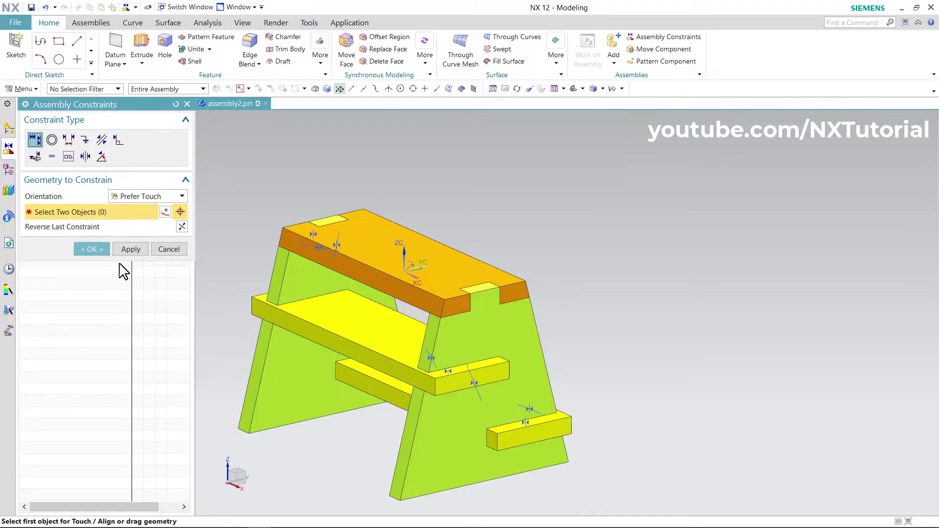
click(93, 249)
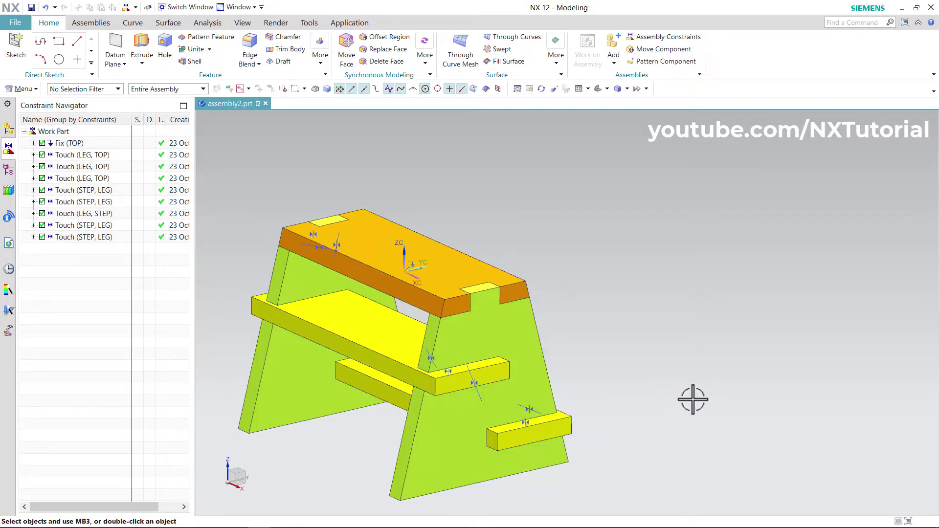
Try moving the lower Step component along YC with Move Component to check its freedom, then discard the changes
click(654, 51)
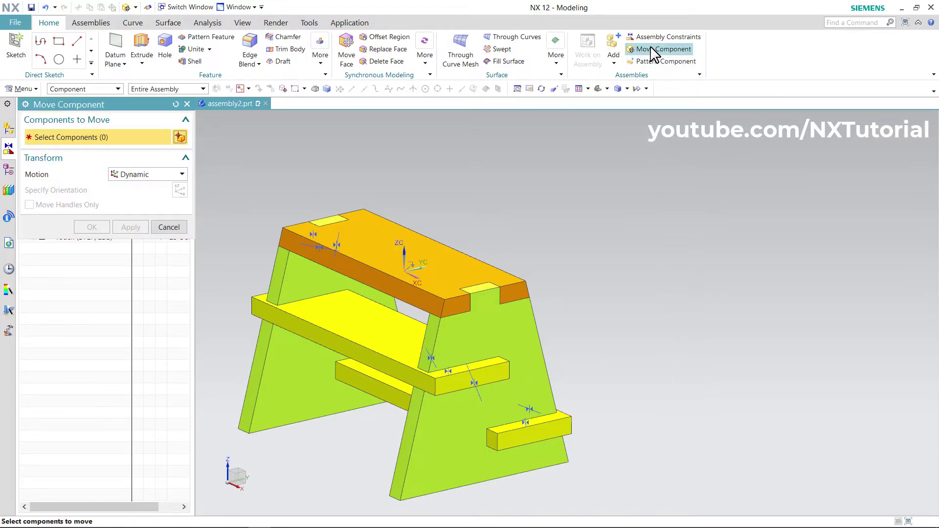
click(545, 431)
middle_drag(639, 429, 572, 440)
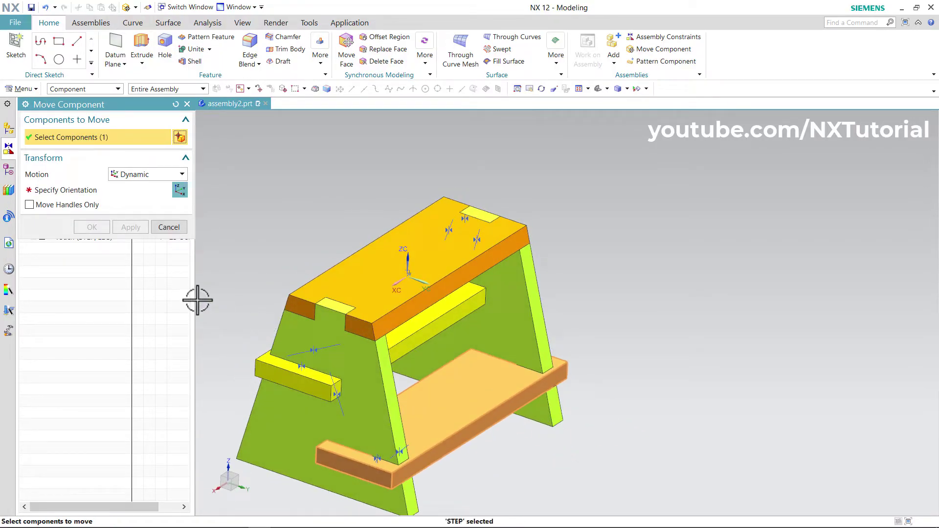
click(72, 190)
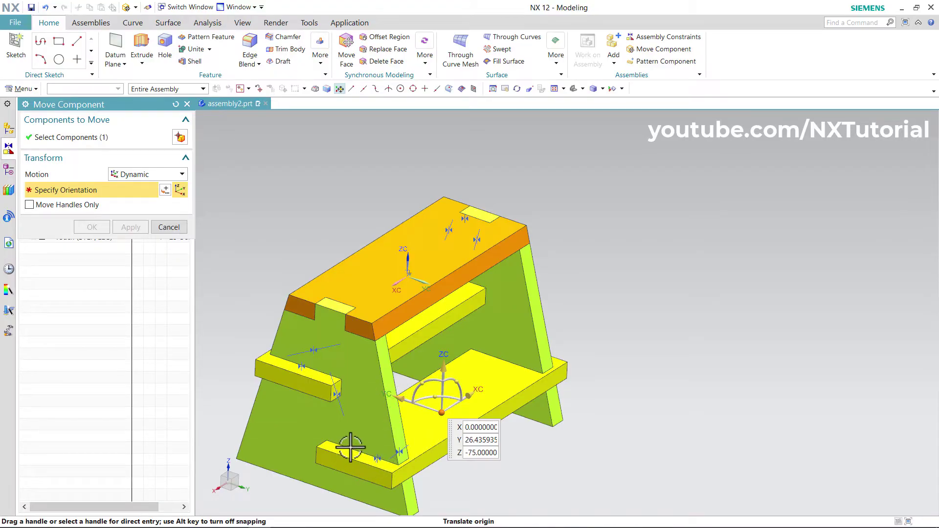
drag(401, 398, 487, 438)
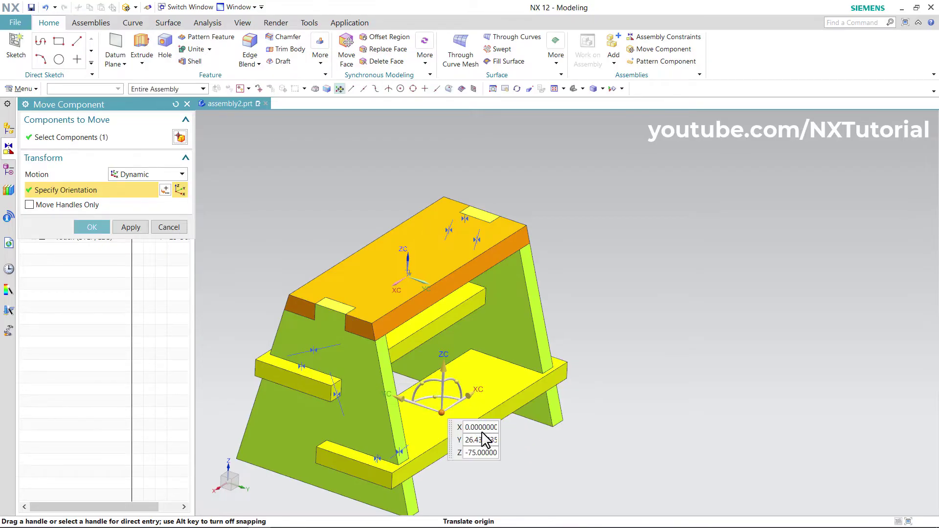
scroll(490, 312, up, 3)
scroll(608, 226, down, 3)
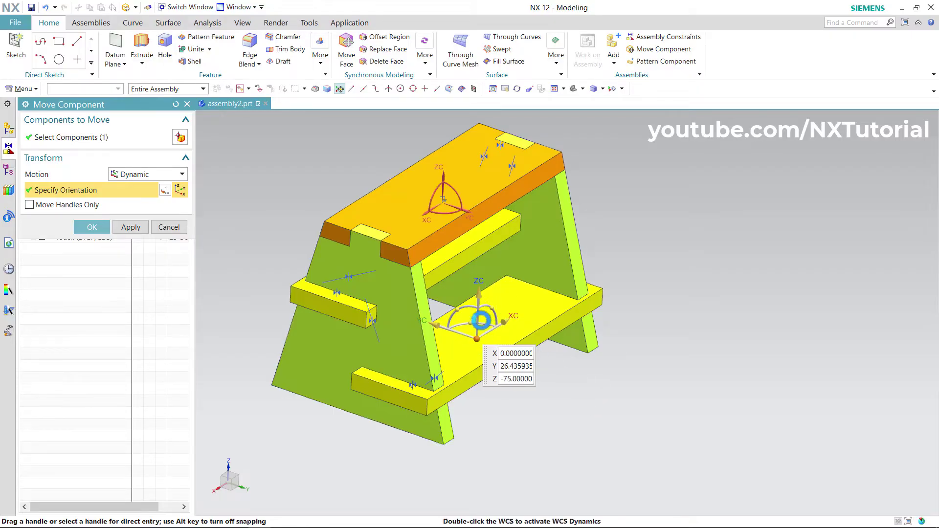
middle_drag(513, 400, 511, 405)
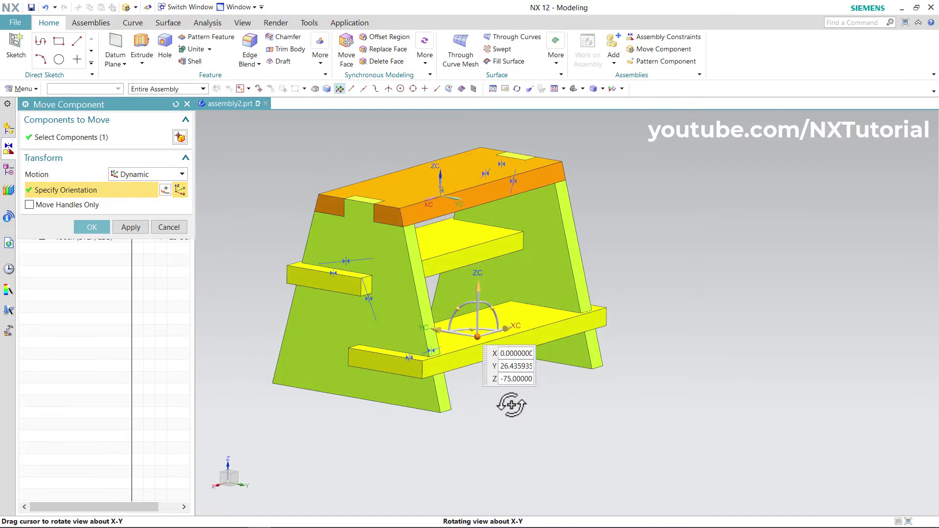
click(169, 228)
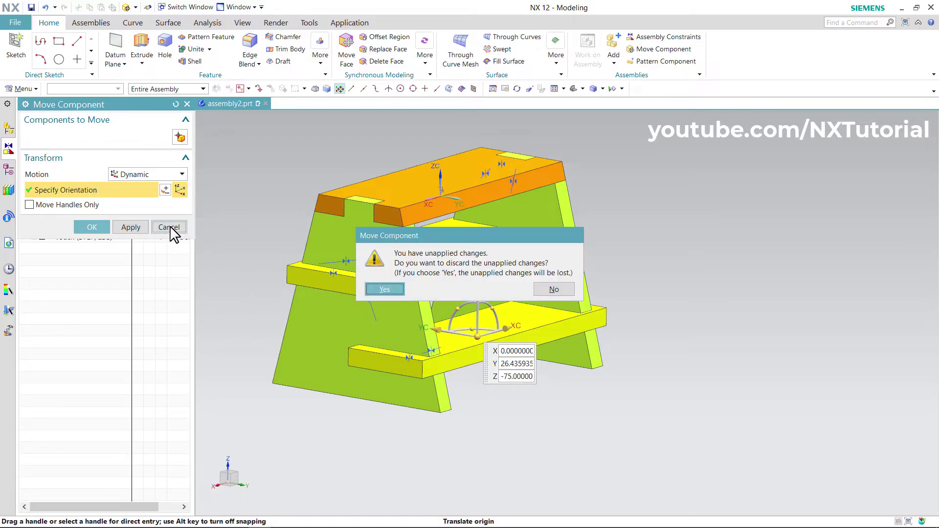
click(384, 290)
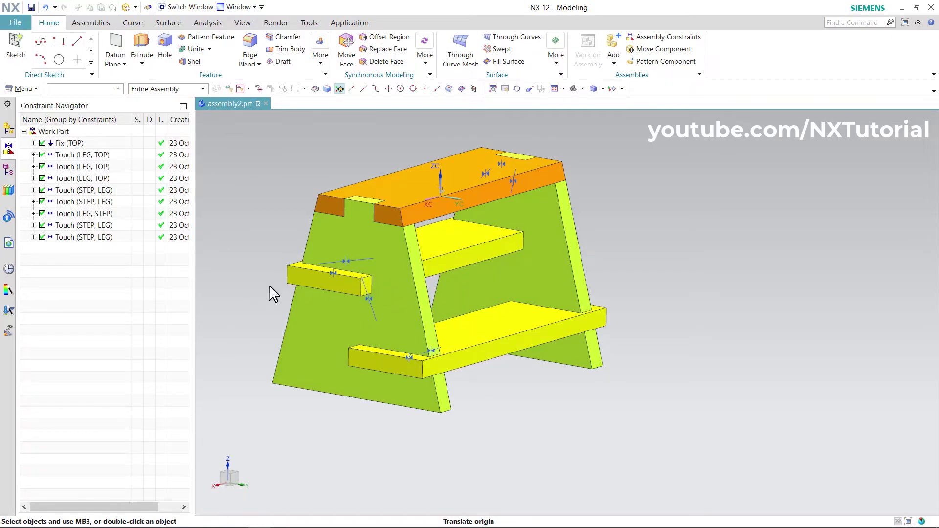
Delete the Touch constraint between the lower Step's top face and the Leg's lower slot
click(73, 237)
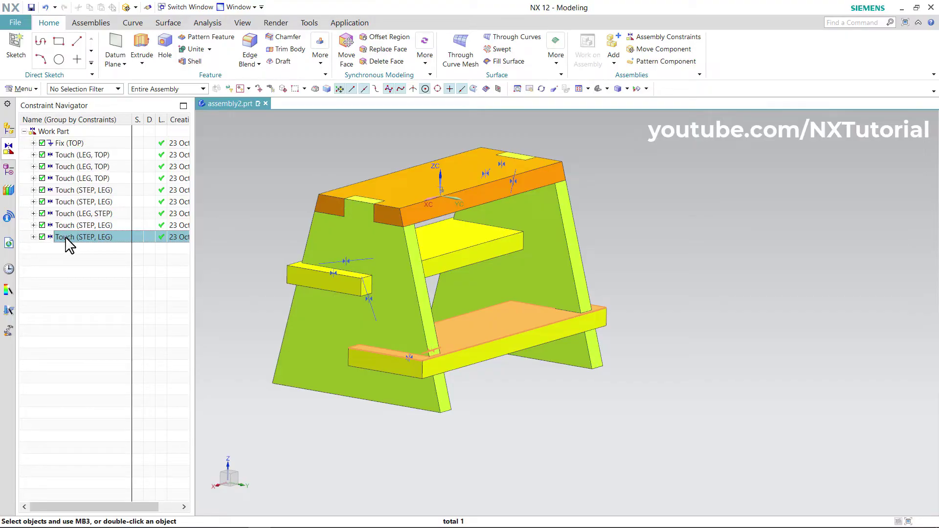
right_click(68, 244)
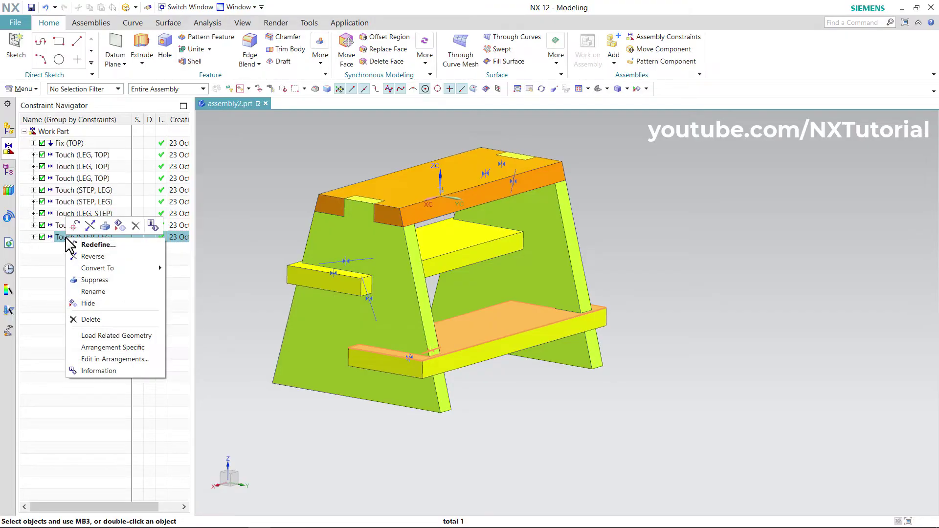
click(88, 319)
middle_drag(592, 417, 608, 398)
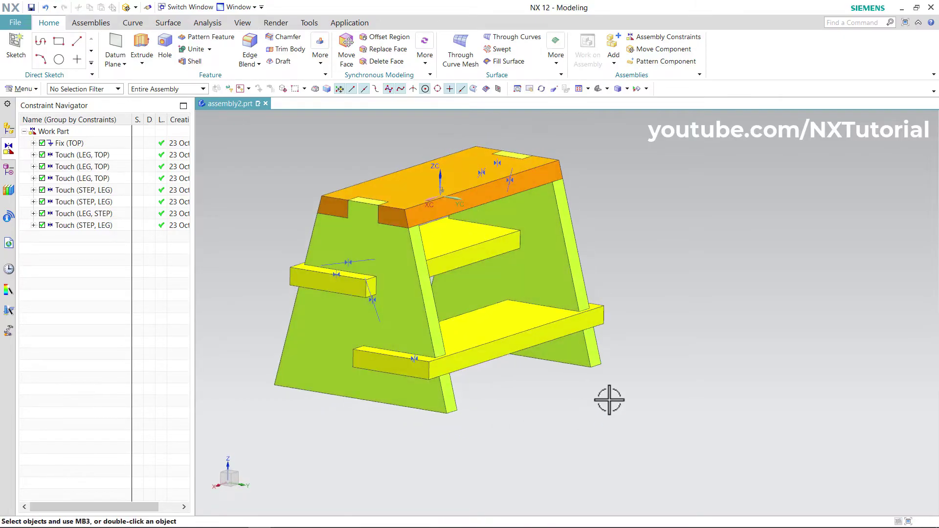
Move the lower Step down along ZC to Z -142, clear of the Legs, and accept the move
click(499, 345)
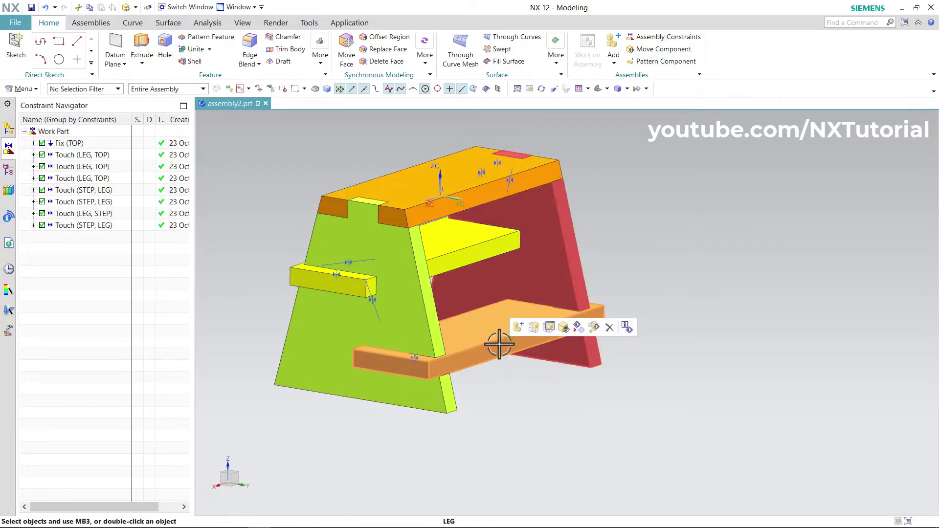
click(566, 328)
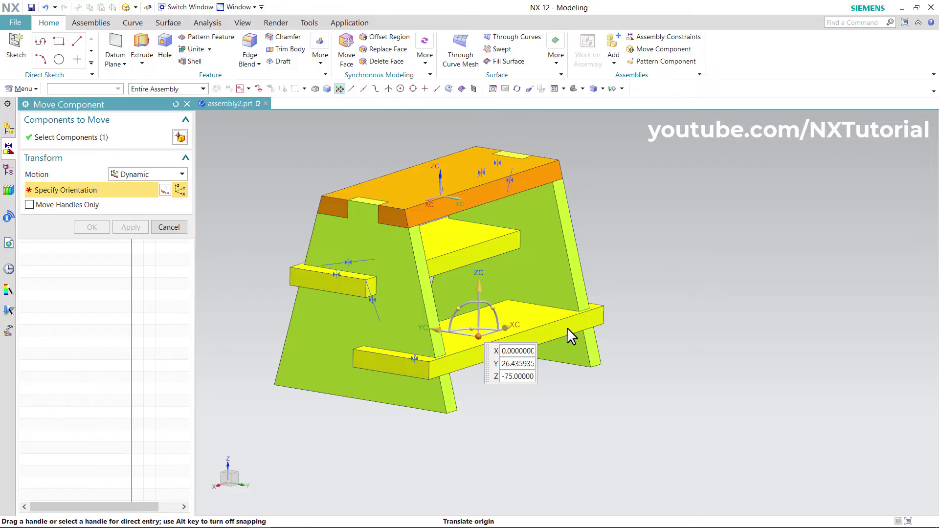
drag(482, 292, 511, 410)
middle_drag(395, 395, 420, 387)
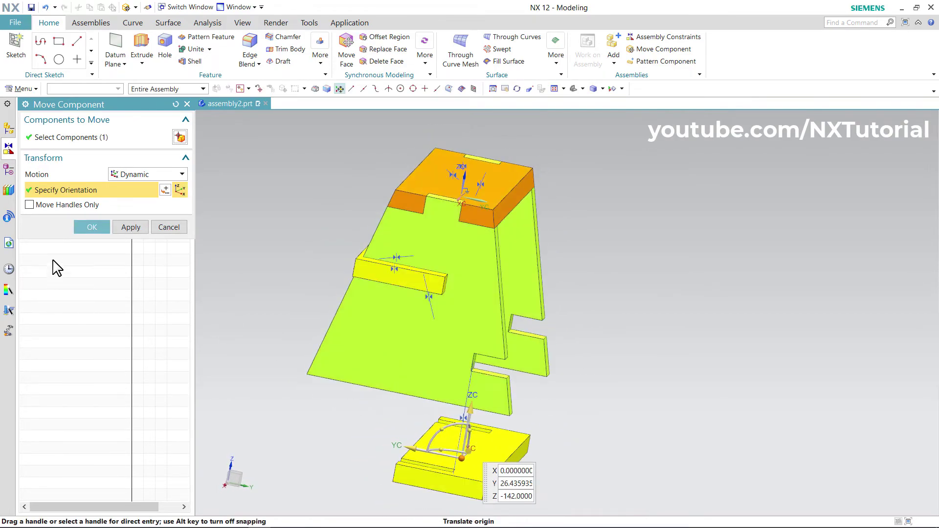
click(92, 227)
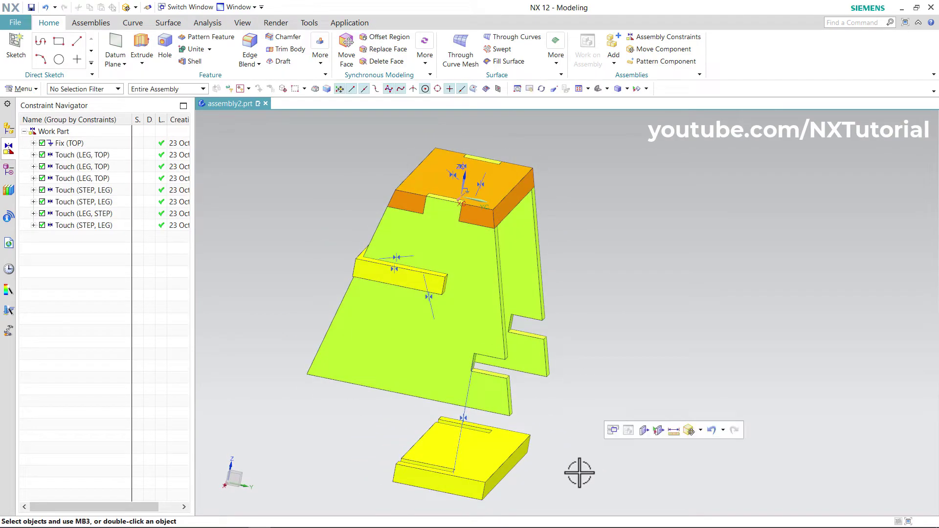
middle_drag(570, 444, 570, 450)
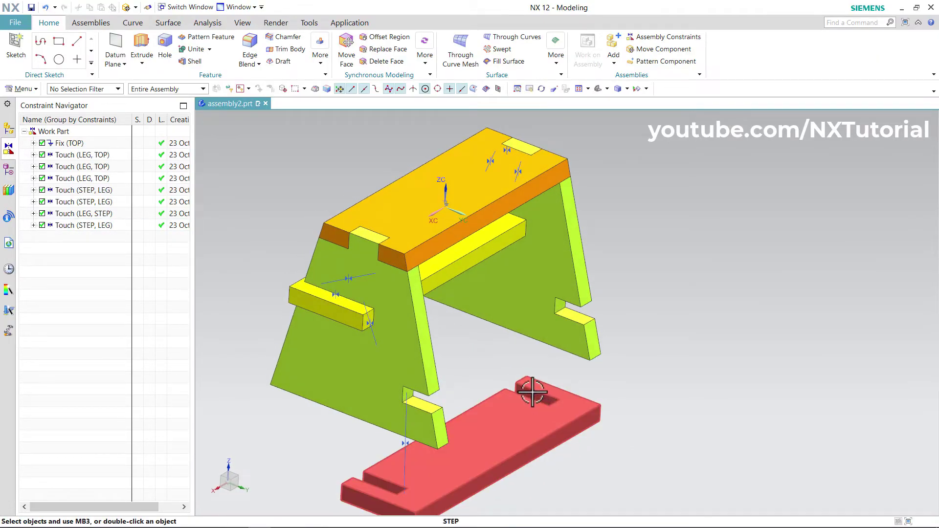
Touch-constrain the inner side face of the lower Step's notch to the outer face of the Leg
click(657, 37)
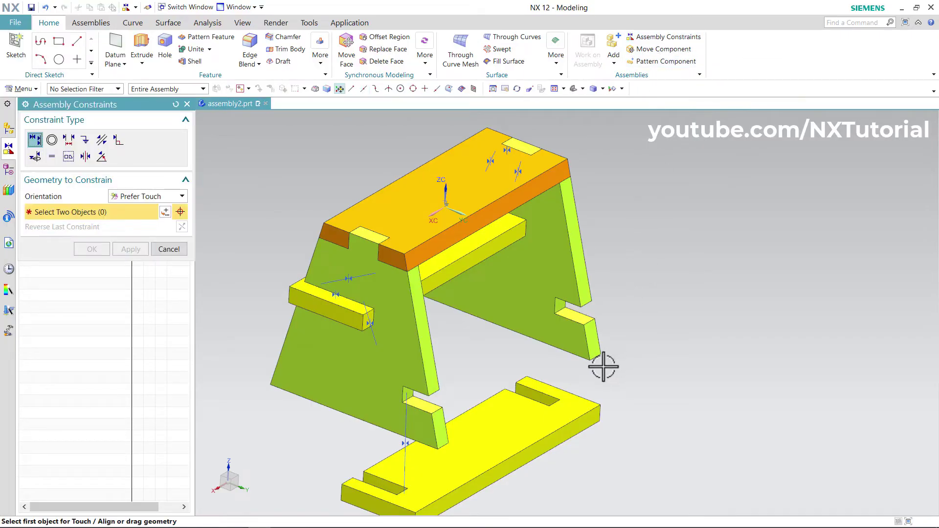
click(541, 398)
middle_drag(629, 367, 559, 350)
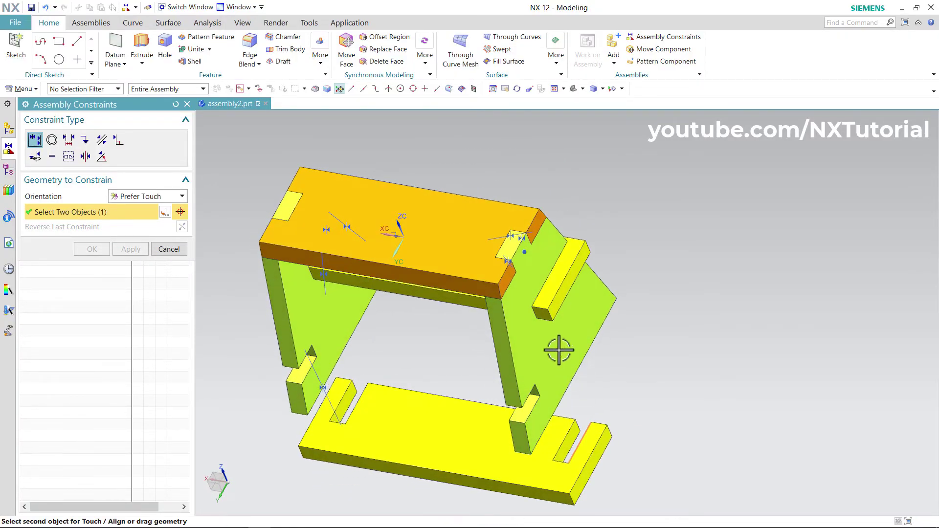
click(559, 350)
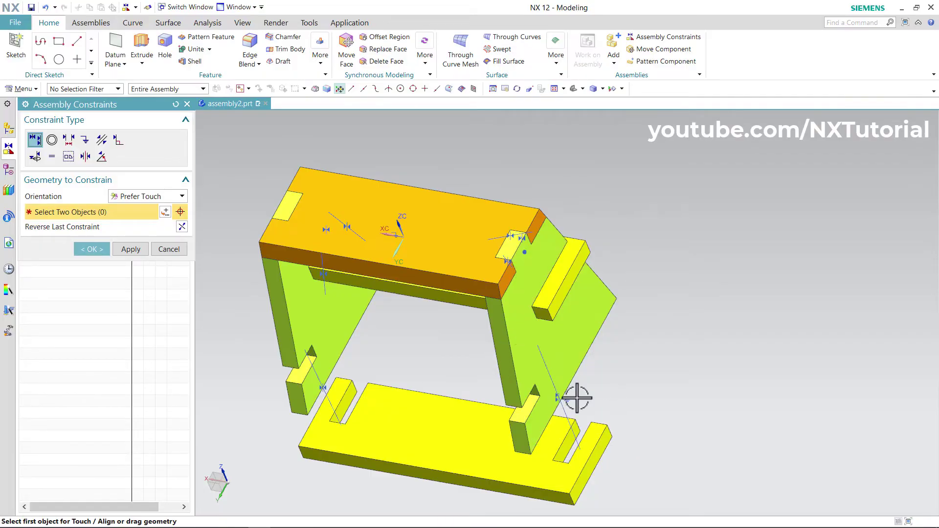
Touch-constrain the lower Step's top face to the upper face of the Leg's lower slot and accept the constraints
middle_drag(596, 437, 587, 272)
click(527, 421)
scroll(570, 275, down, 4)
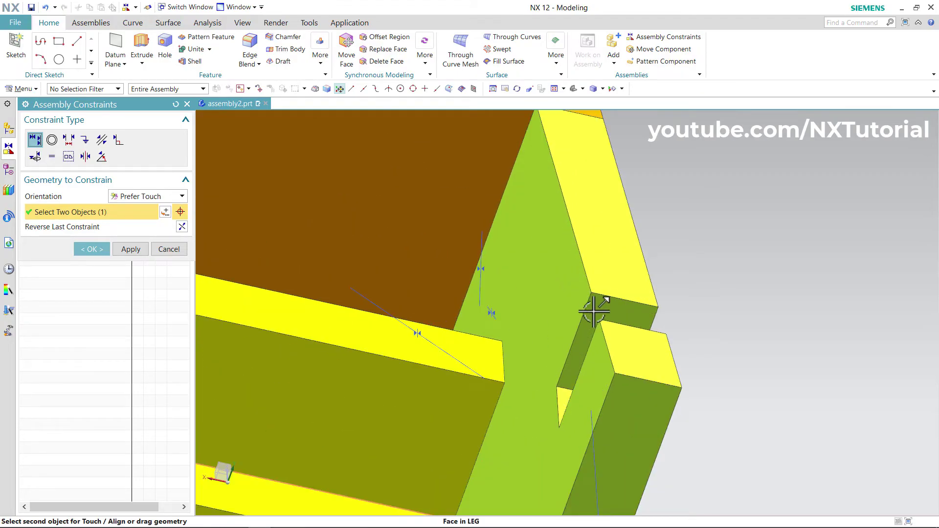
click(593, 306)
scroll(562, 362, down, 2)
scroll(483, 243, up, 2)
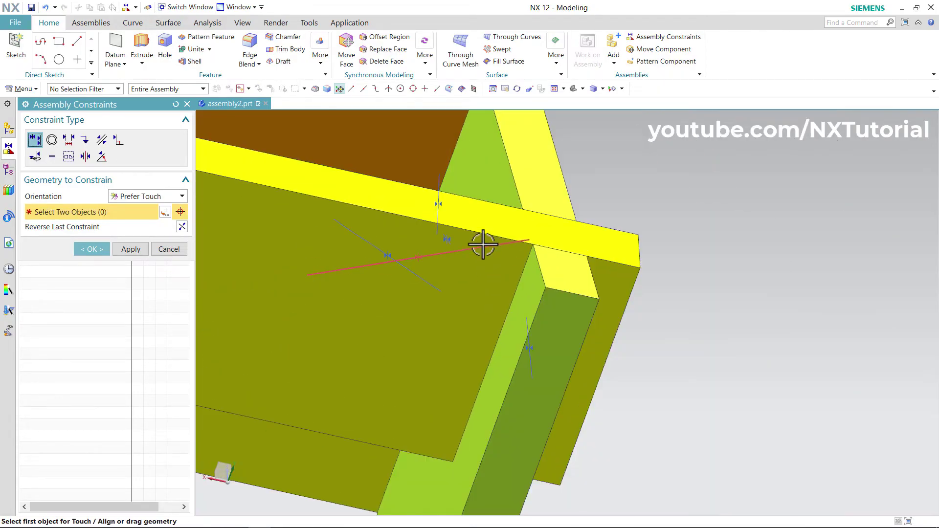
scroll(483, 243, up, 4)
middle_drag(419, 274, 456, 319)
click(91, 249)
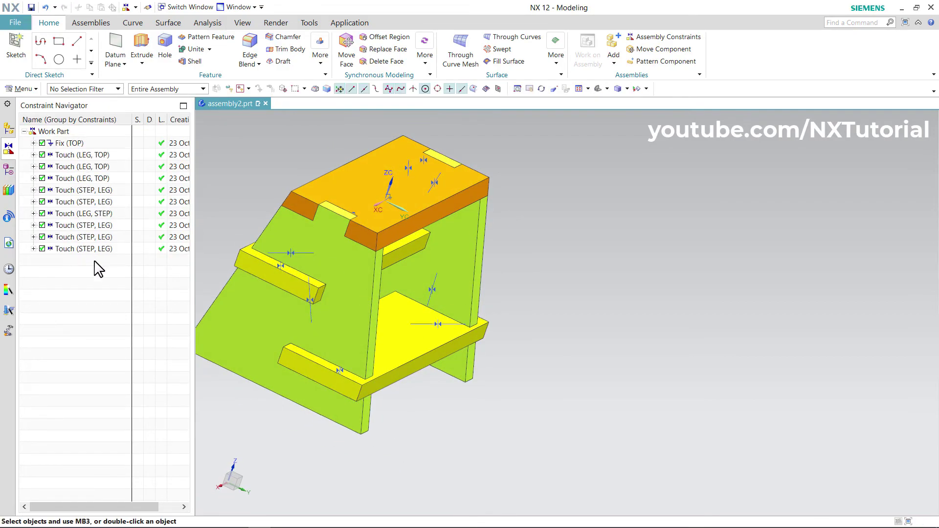
Save the assembly as assembly2.prt in D:\ and close it together with its components
middle_drag(445, 393, 304, 319)
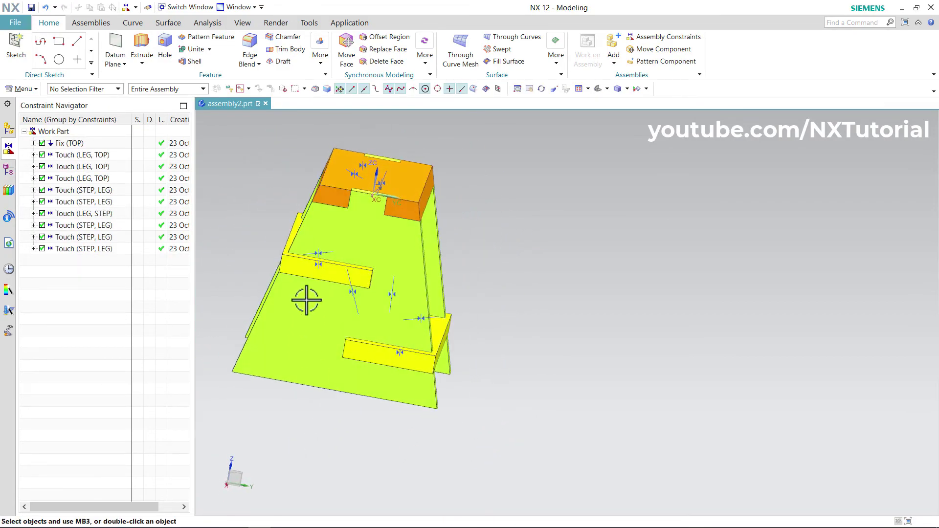
middle_drag(252, 218, 235, 215)
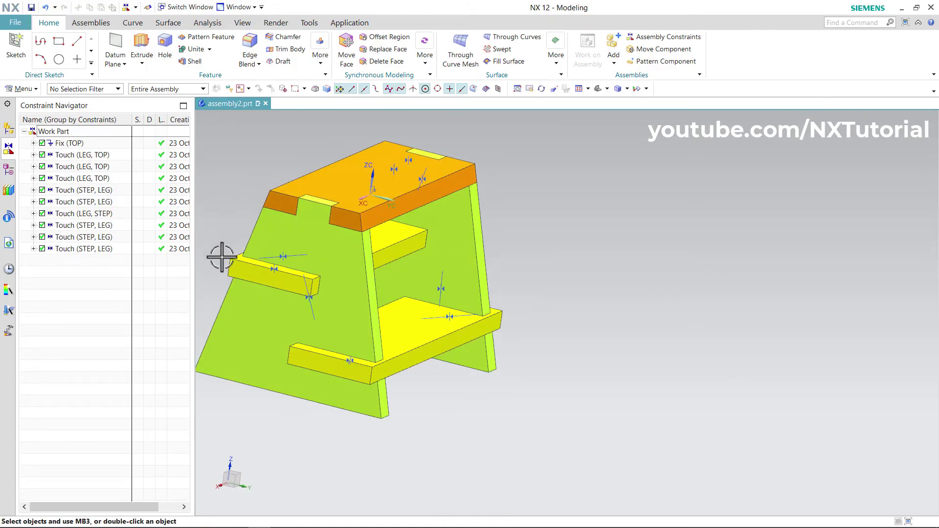
click(31, 7)
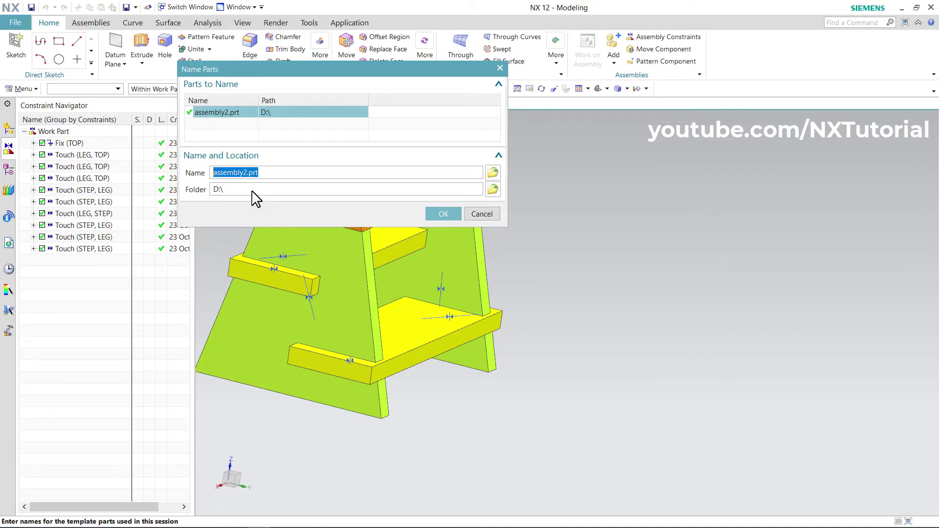
click(449, 214)
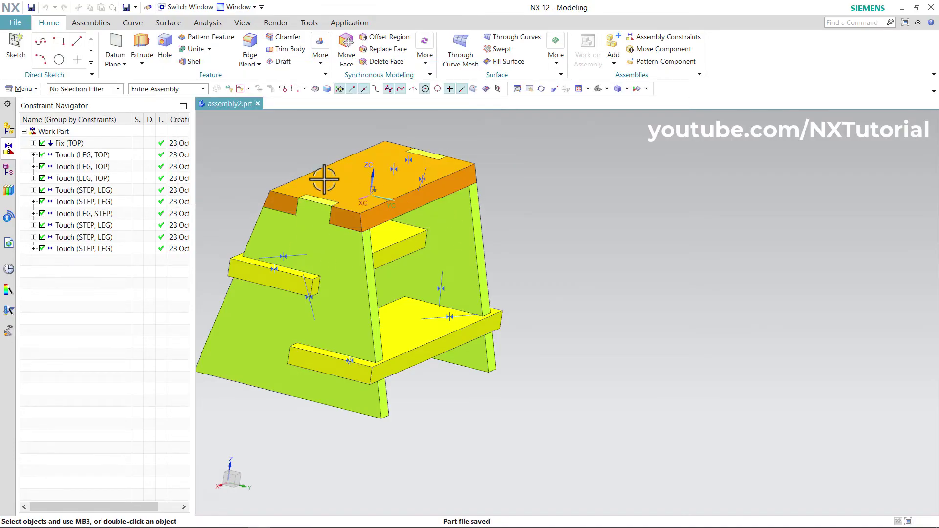
click(257, 103)
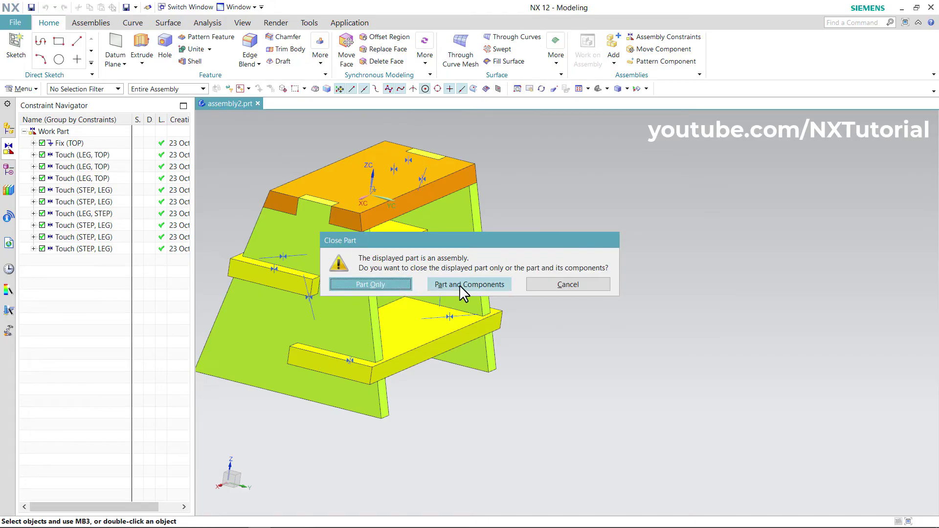
click(479, 286)
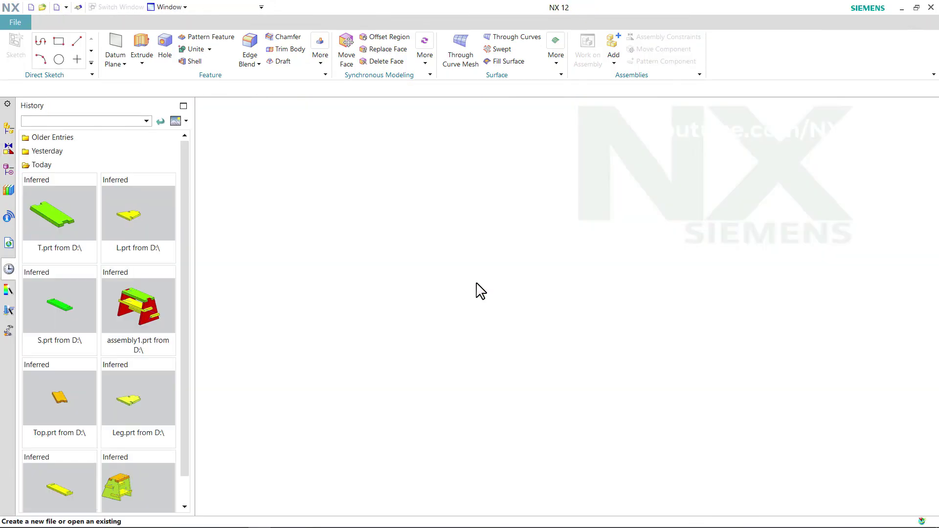
Open Step.prt and chamfer its long top edge on the side without notches, using a 10 mm offset at 15° with reversed direction
scroll(86, 457, down, 2)
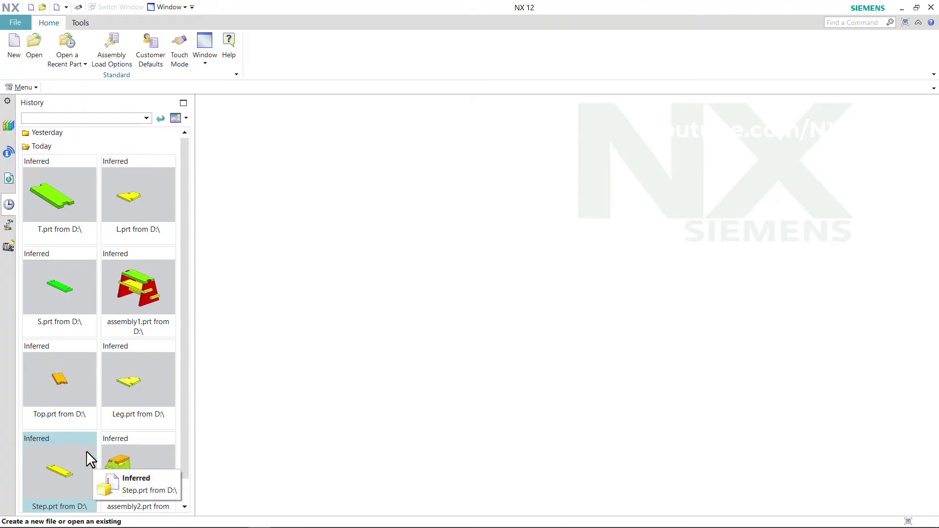
click(51, 463)
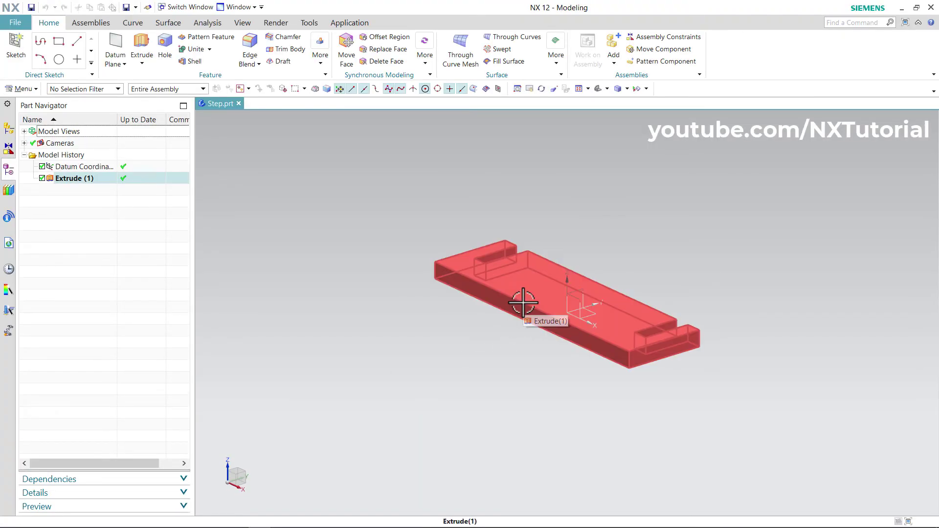
click(286, 44)
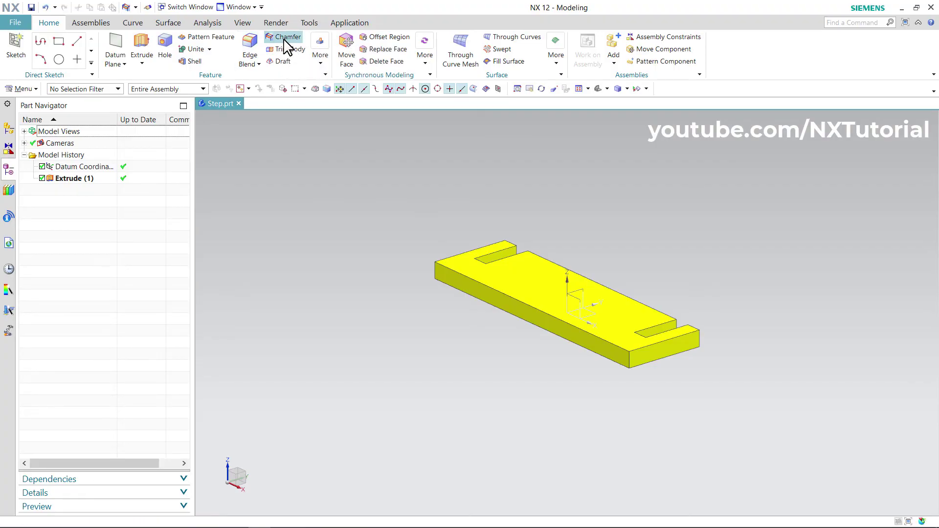
click(521, 300)
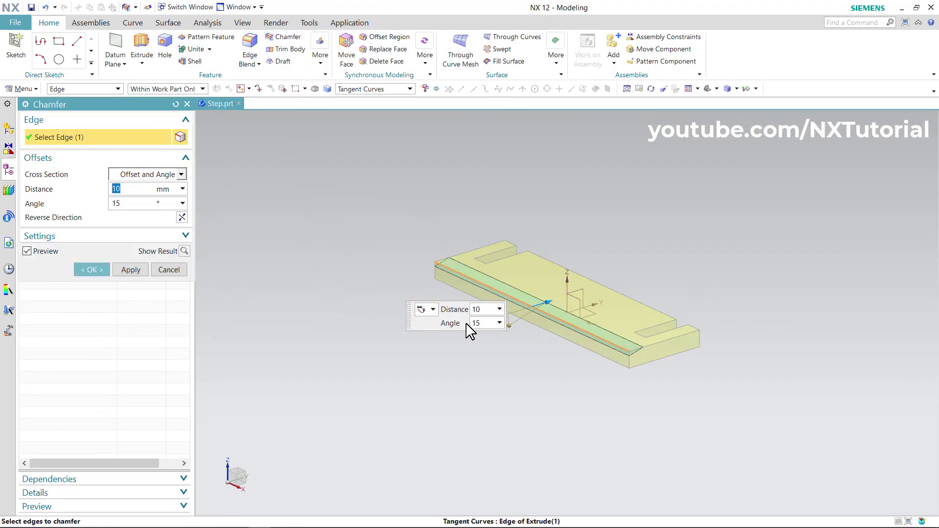
click(181, 217)
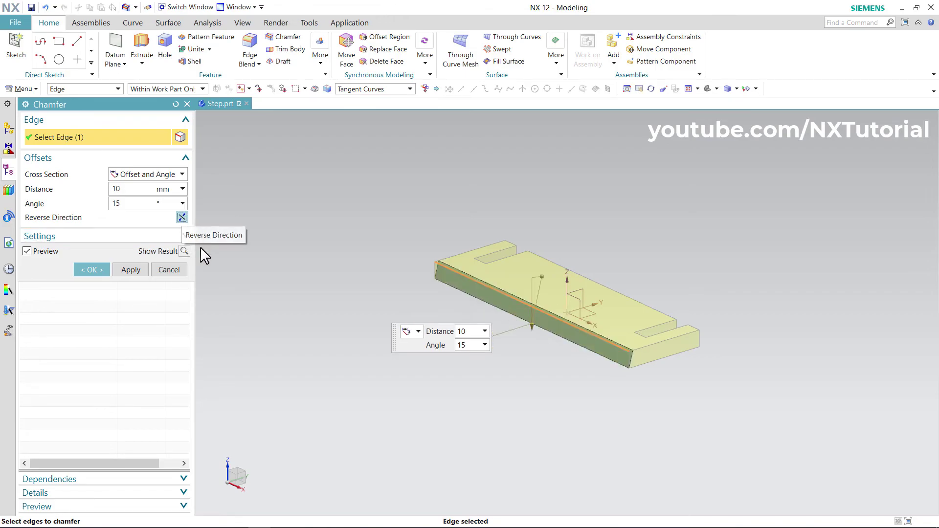
click(93, 270)
Save and close Step.prt and reopen assembly2.prt to inspect the updated Steps in the assembly
middle_drag(570, 402, 538, 390)
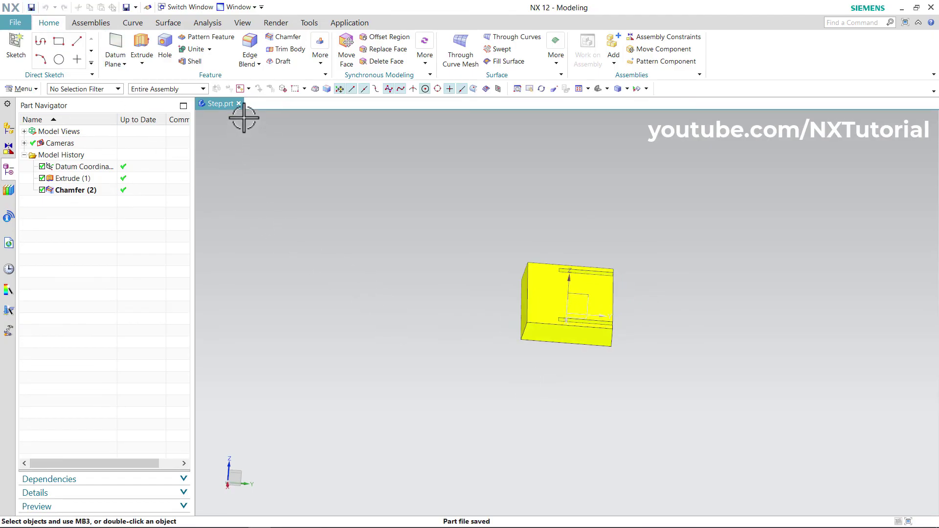
click(240, 103)
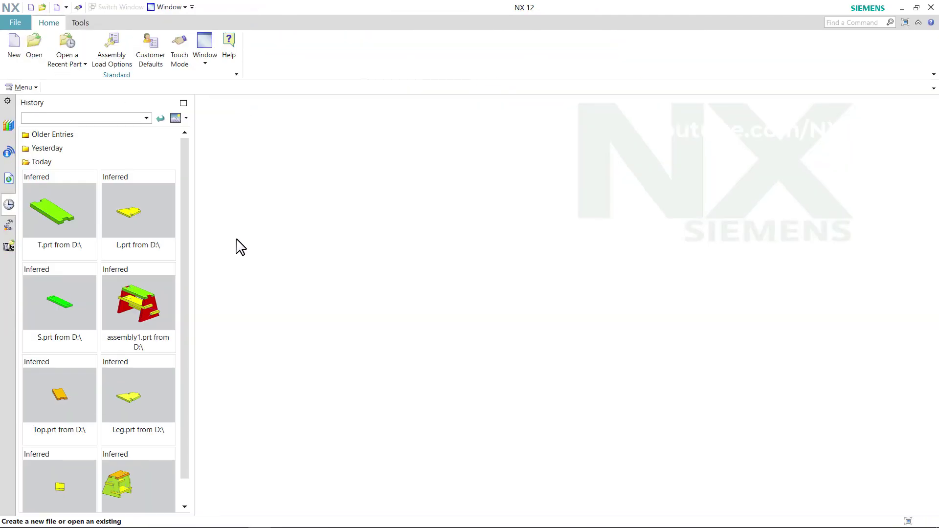
click(140, 481)
middle_drag(419, 436, 458, 424)
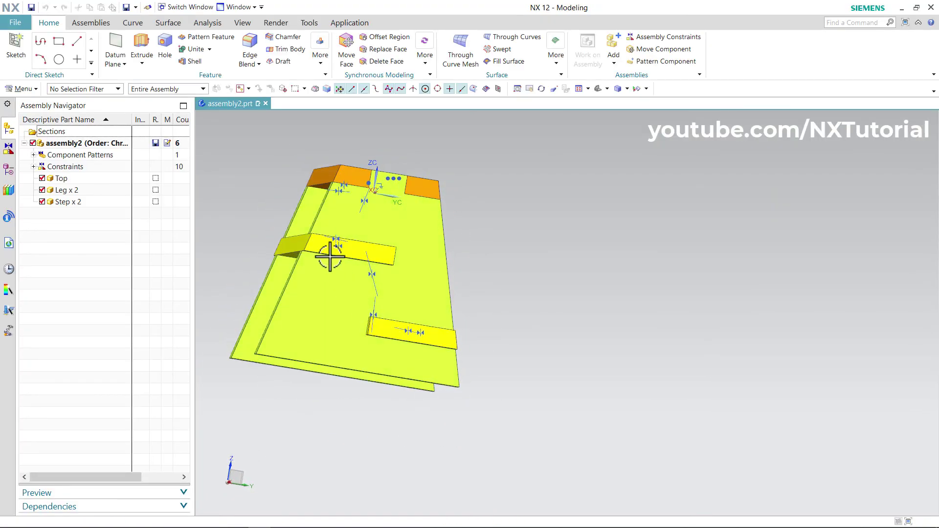
middle_drag(384, 325, 594, 113)
click(598, 89)
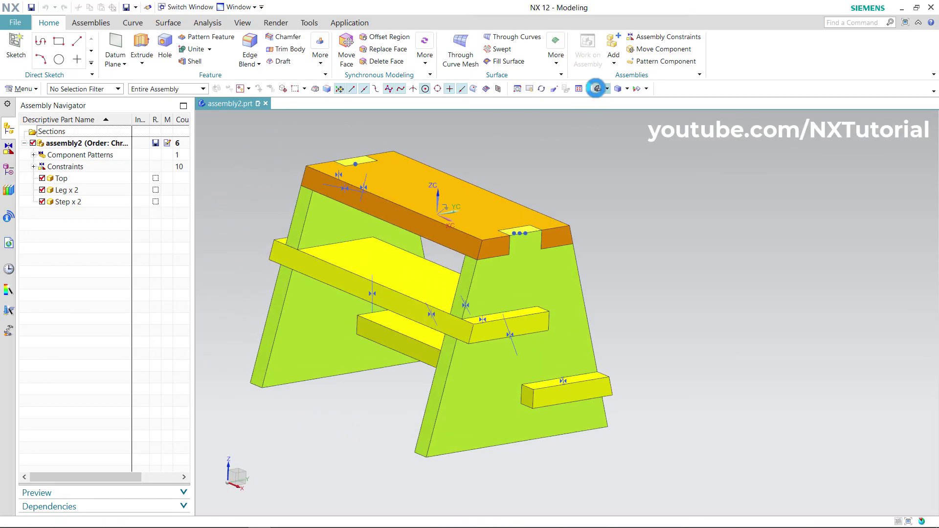